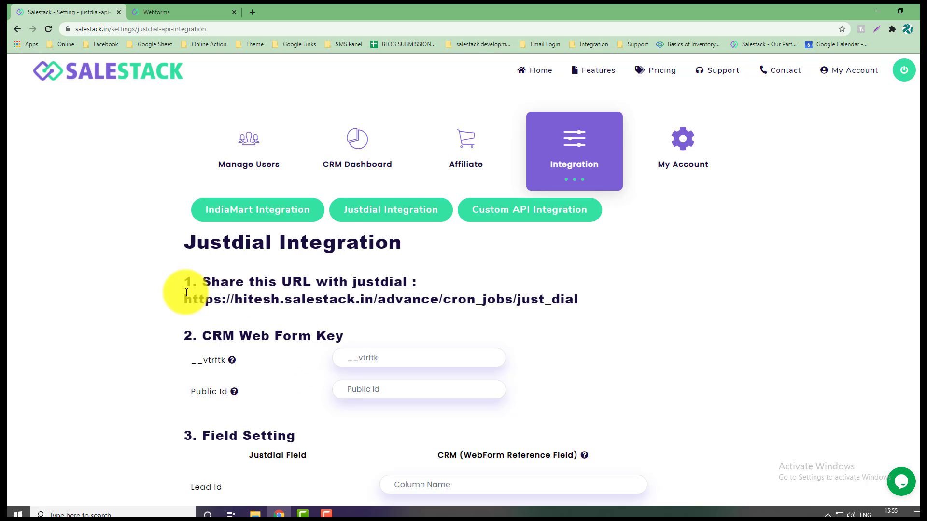
# - Review the URL to share with Justdial and the CRM Web Form Key section of the Justdial Integration page
pyautogui.moveTo(187, 284); pyautogui.dragTo(418, 275)
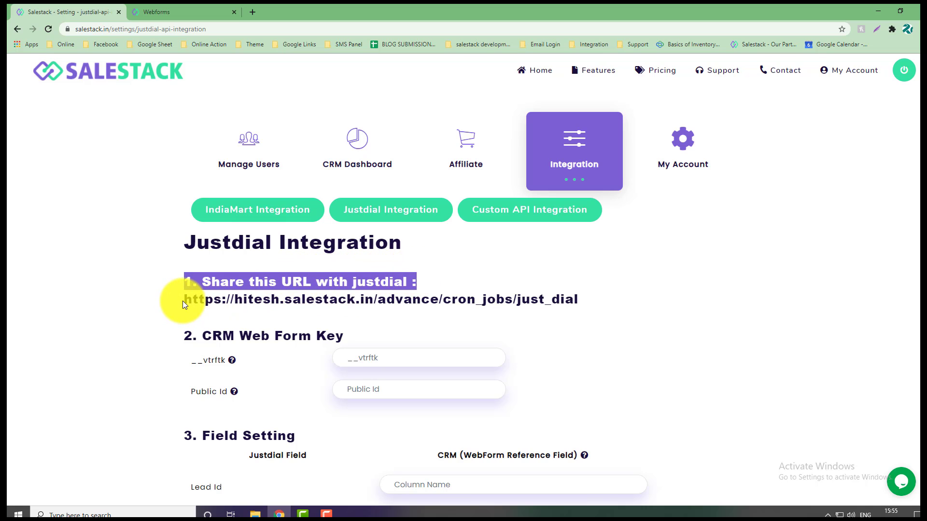
pyautogui.moveTo(182, 301); pyautogui.dragTo(581, 303)
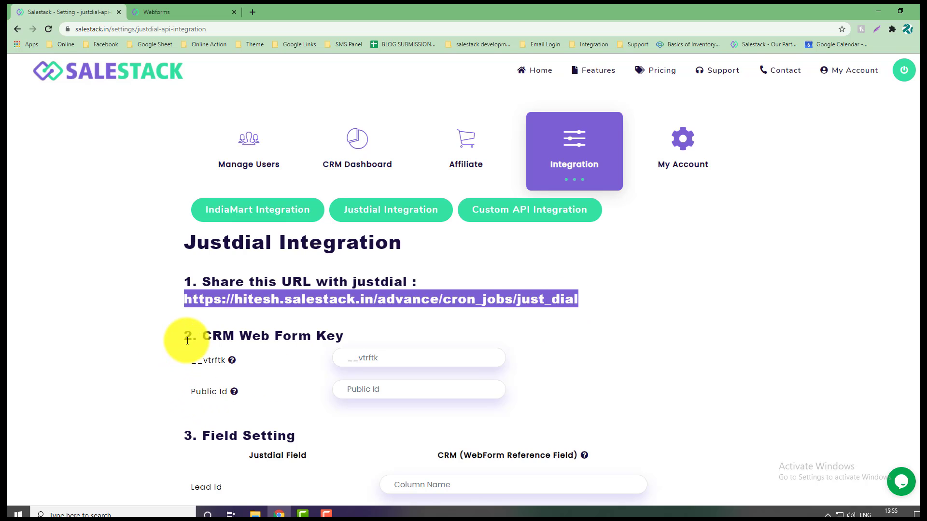
pyautogui.moveTo(184, 337); pyautogui.dragTo(341, 342)
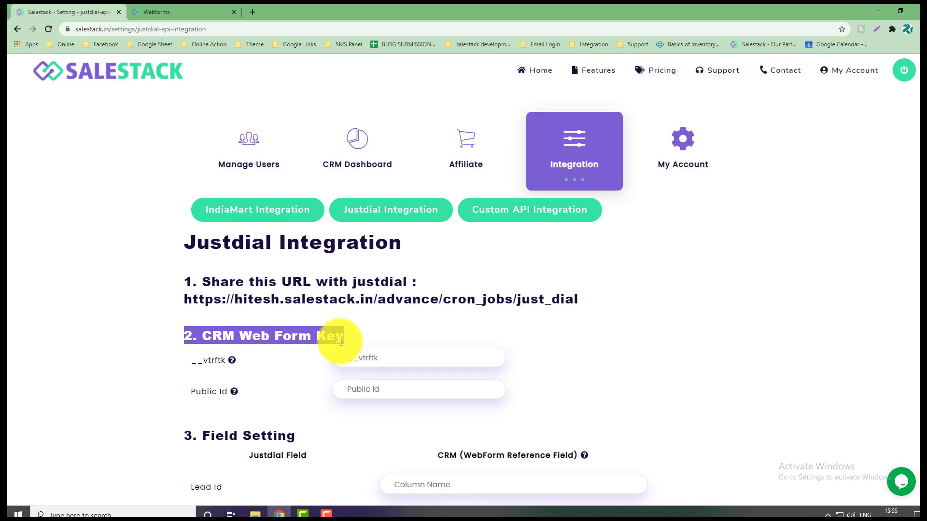
pyautogui.click(317, 375)
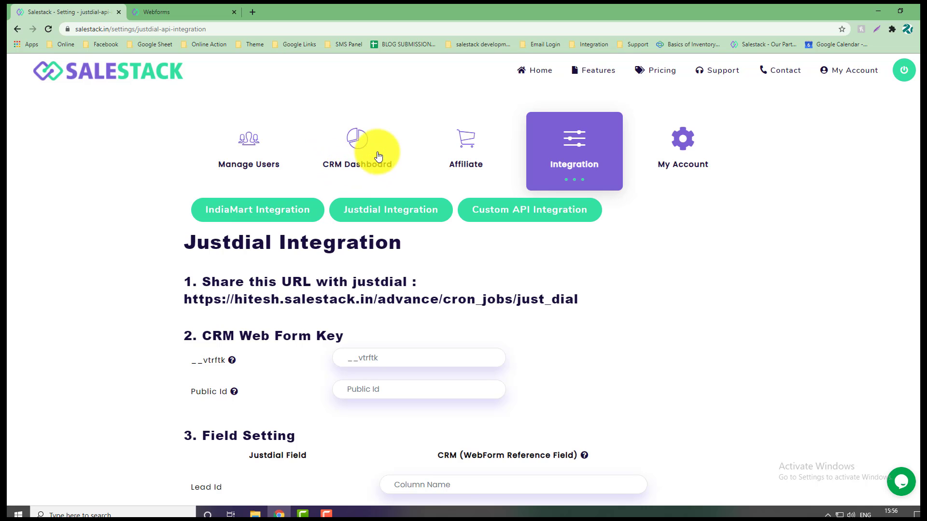
# - Switch to the CRM's Webforms settings and start creating a new webform
pyautogui.click(190, 7)
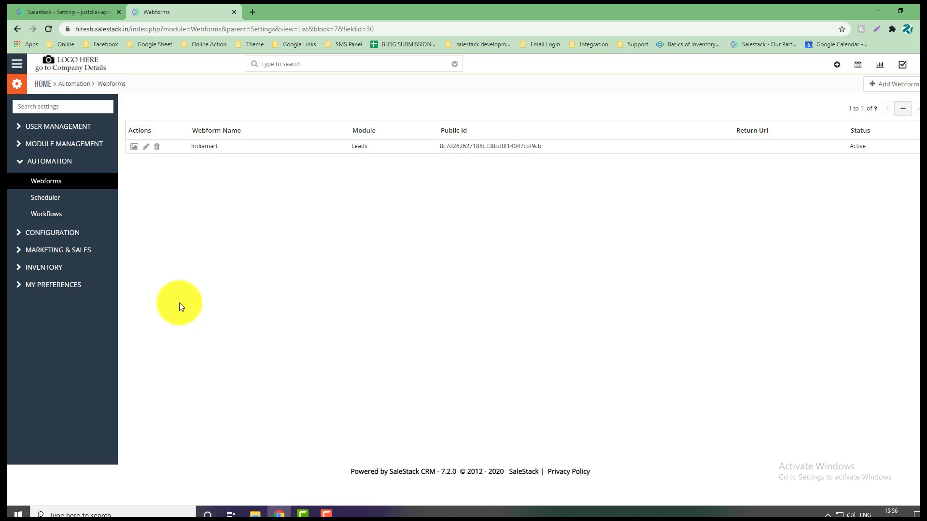
pyautogui.click(18, 66)
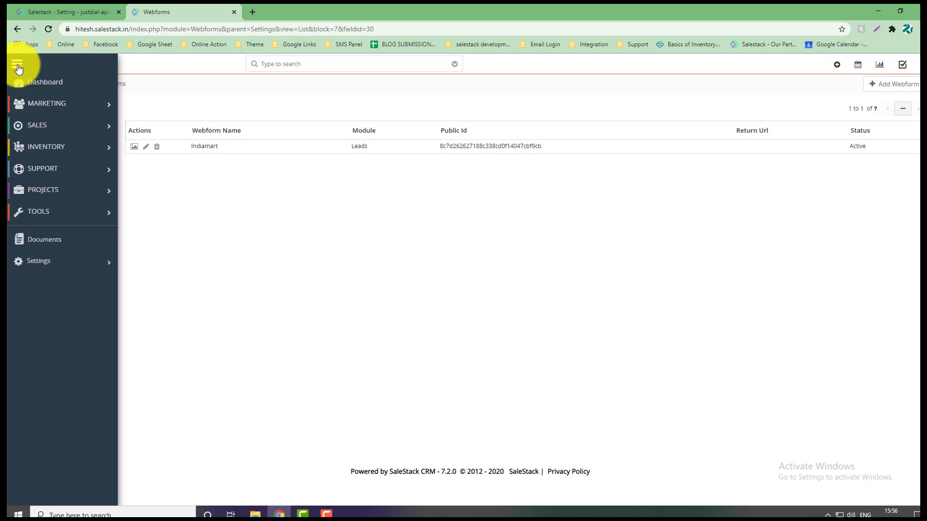
pyautogui.moveTo(62, 262)
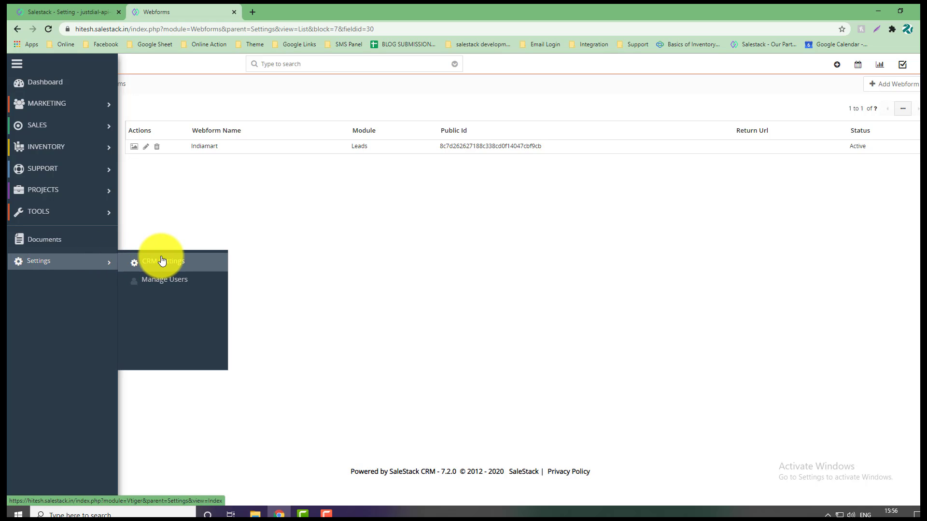
pyautogui.click(189, 207)
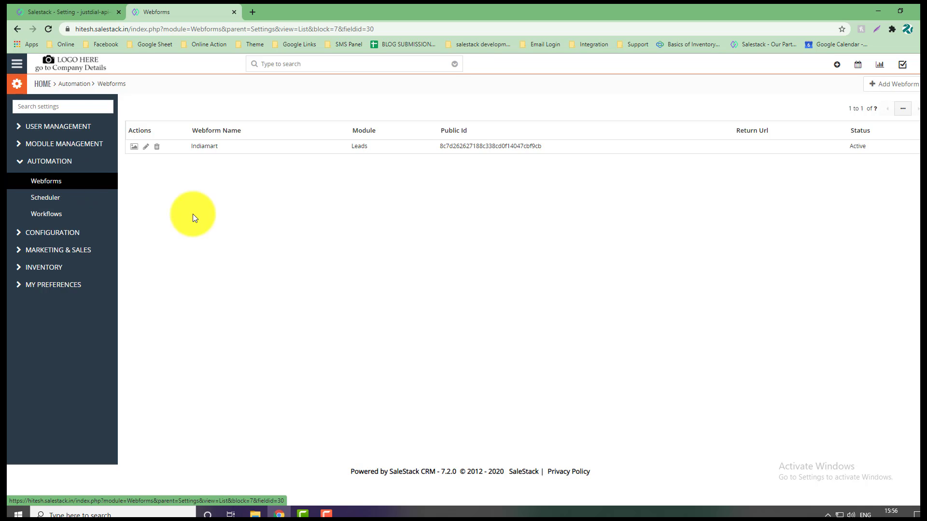
pyautogui.click(896, 91)
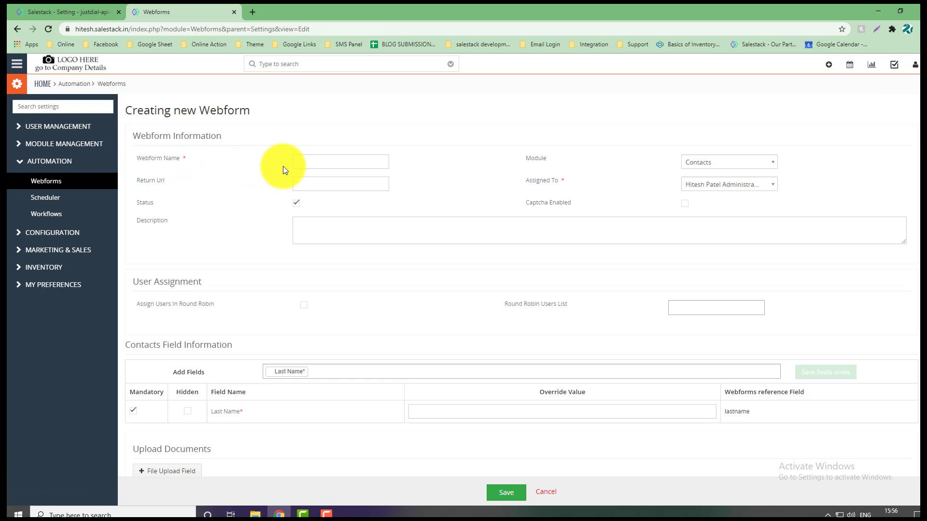
# - Name the webform "justdial" and set its module to Leads
pyautogui.click(307, 162)
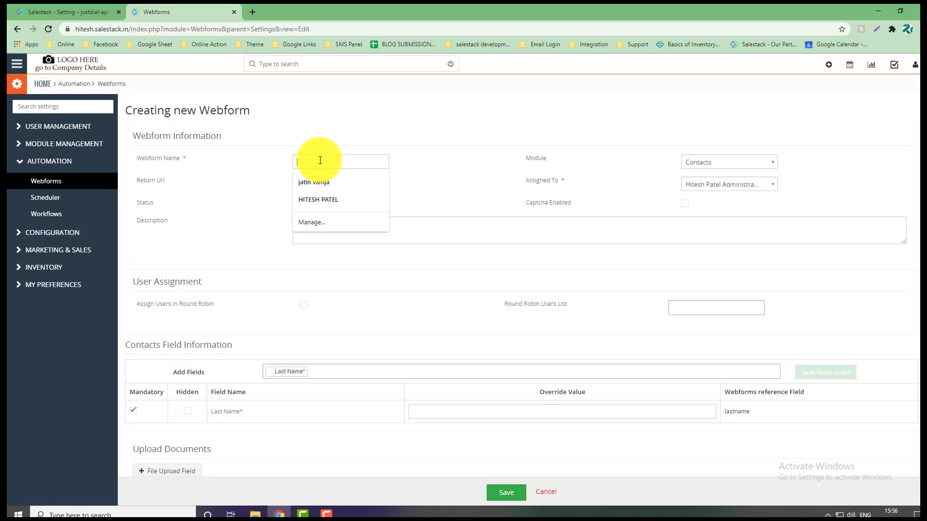
pyautogui.write('jus')
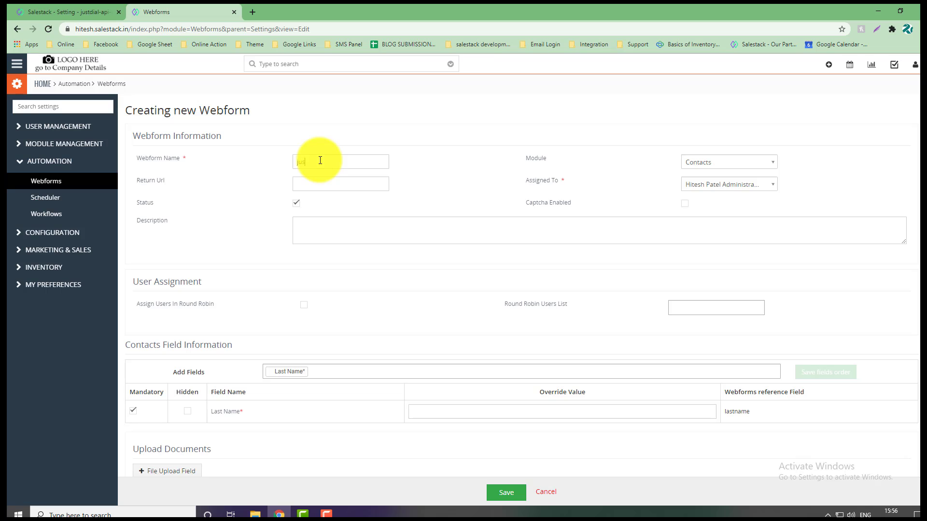
pyautogui.write('tdial')
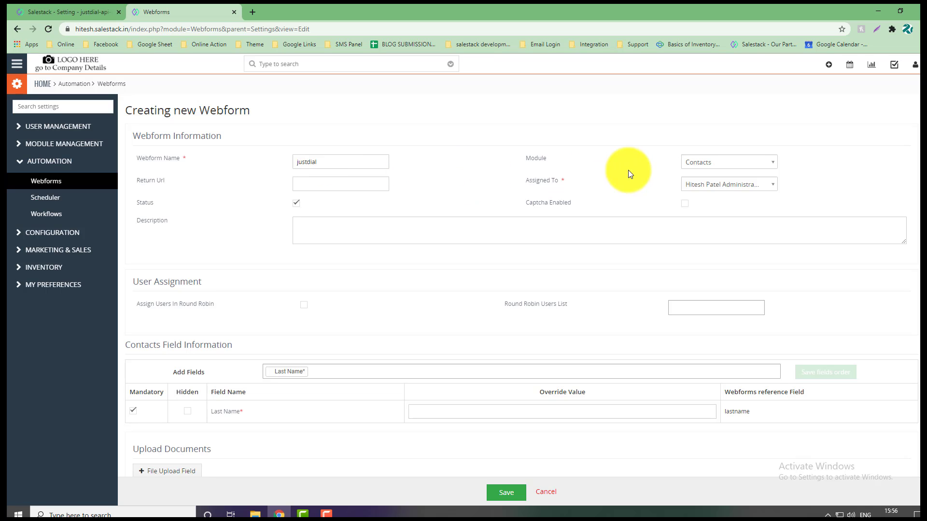
pyautogui.click(689, 167)
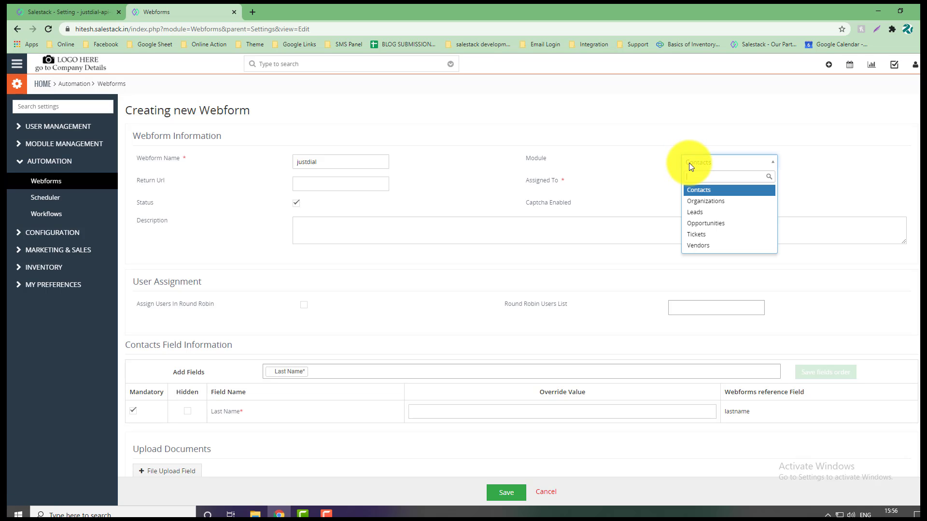
pyautogui.click(704, 212)
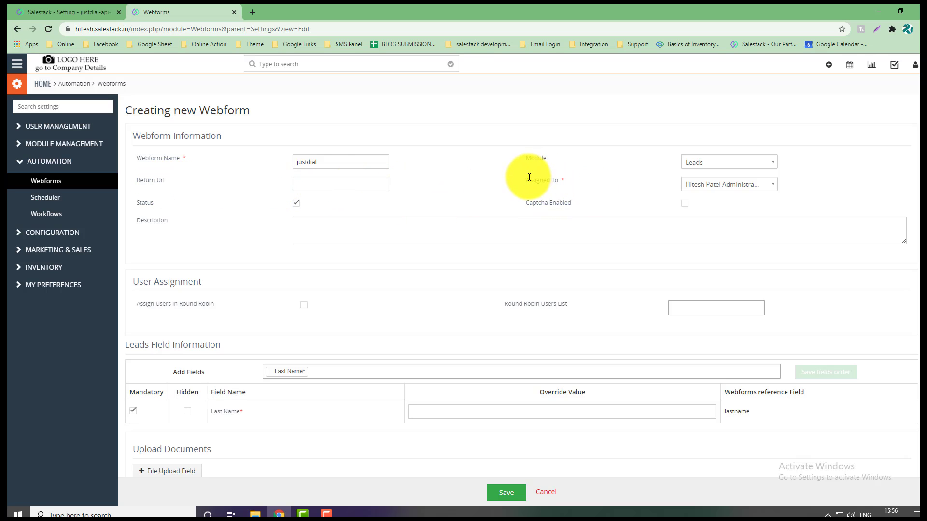
# - Assign the webform to the administrator user
pyautogui.moveTo(526, 180); pyautogui.dragTo(555, 180)
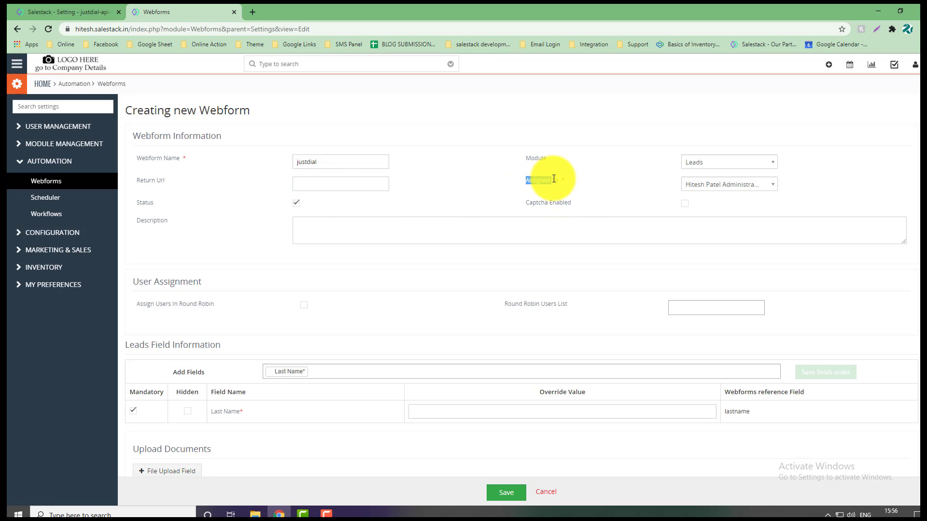
pyautogui.click(692, 183)
pyautogui.click(692, 183)
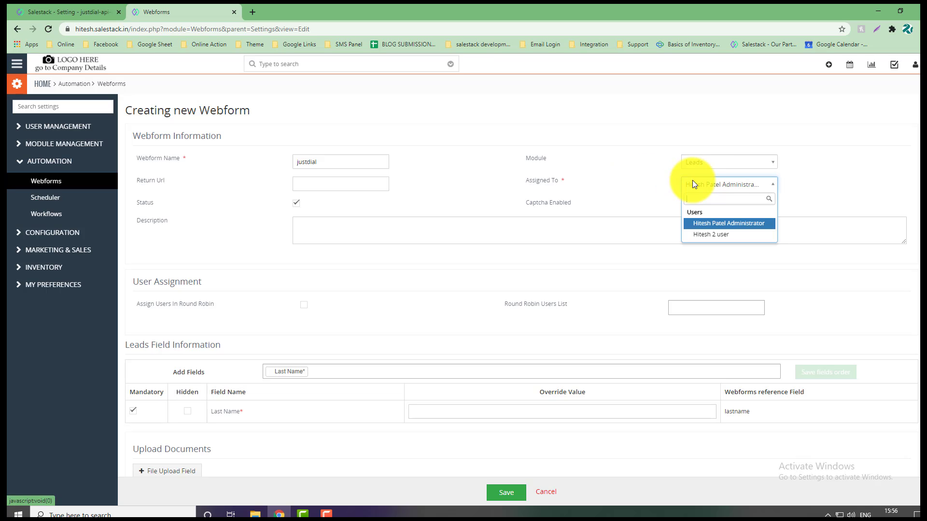
pyautogui.click(692, 184)
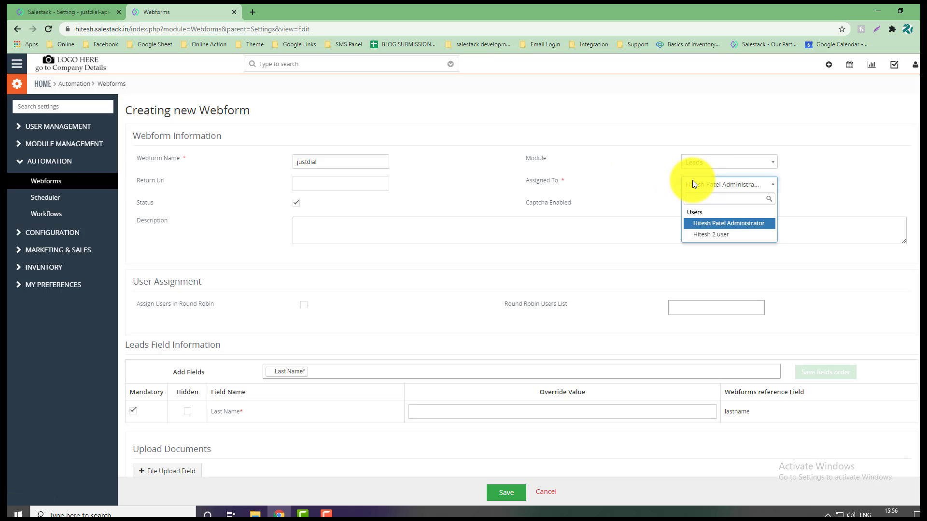
pyautogui.click(703, 223)
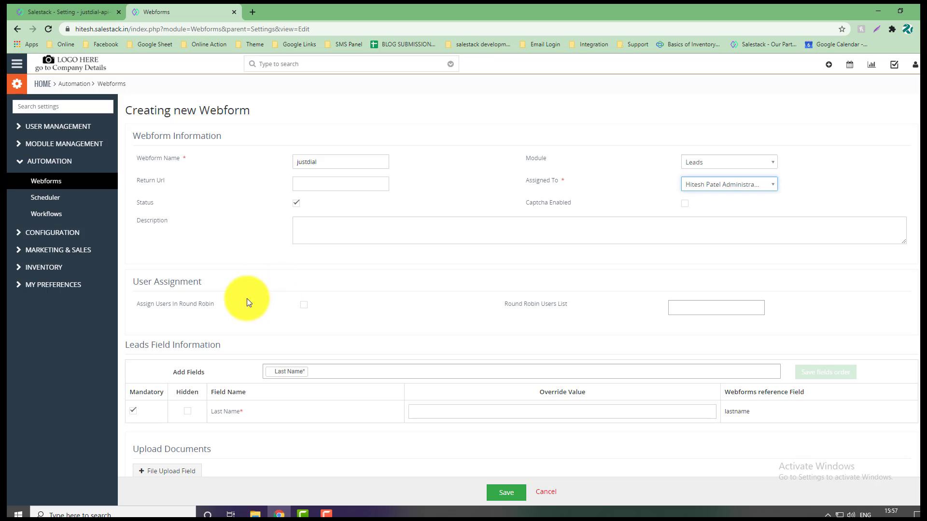
# - Enable round-robin user assignment for the webform and add the administrator and the second user to its users list
pyautogui.moveTo(128, 282); pyautogui.dragTo(210, 285)
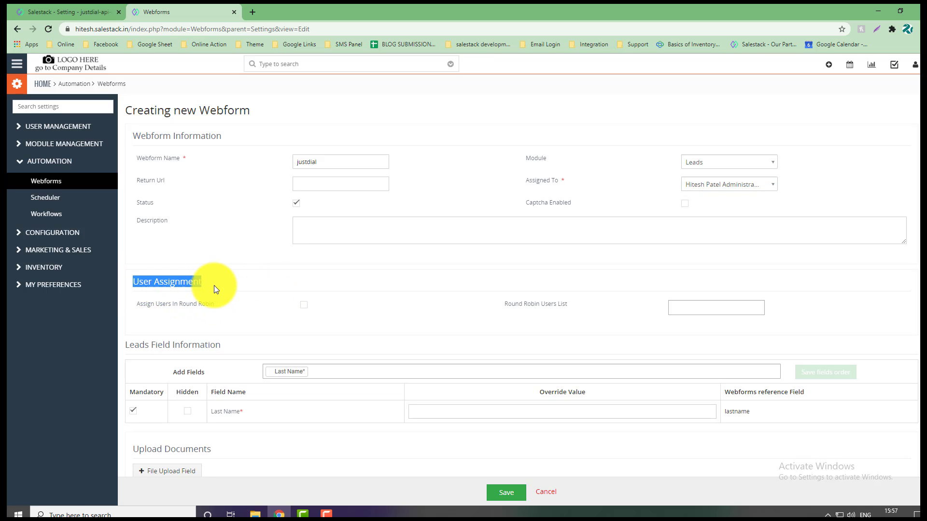
pyautogui.click(197, 285)
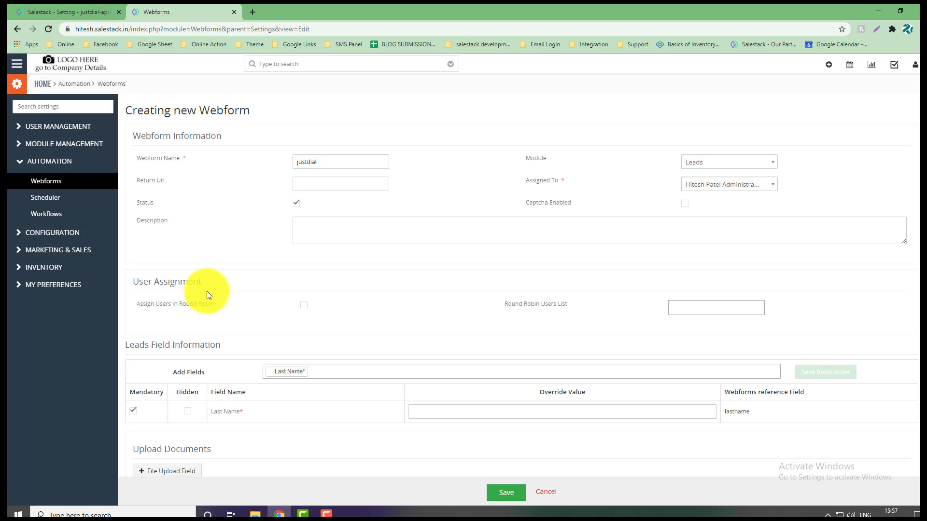
pyautogui.click(304, 305)
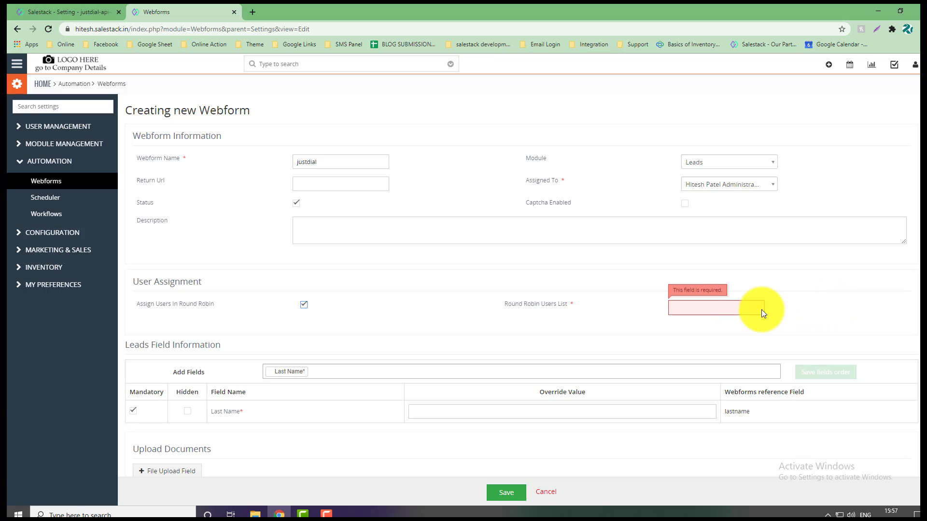
pyautogui.click(741, 310)
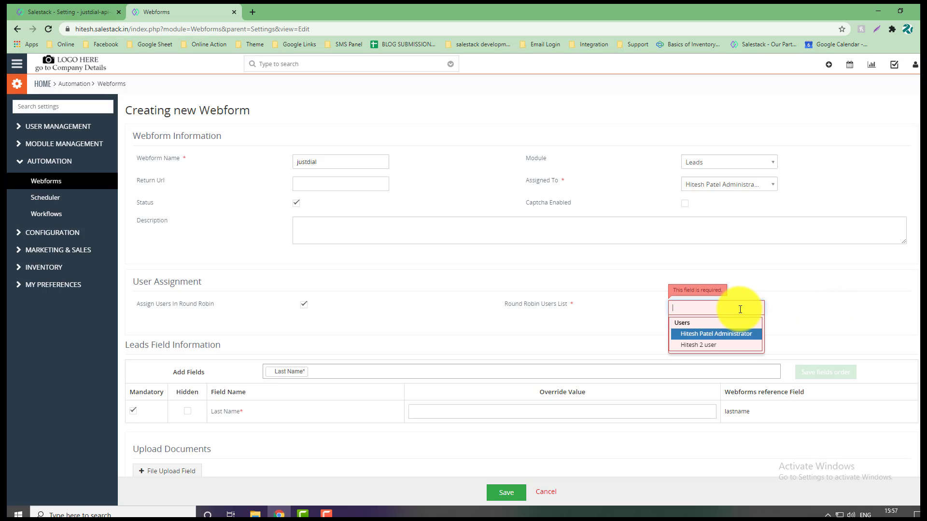
pyautogui.click(729, 335)
pyautogui.click(721, 348)
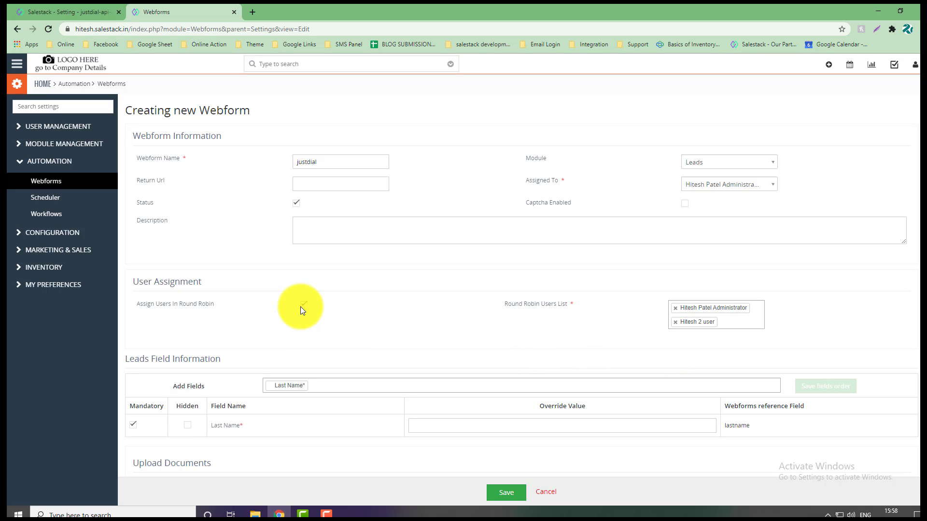
# - Remove both users from the round-robin list and disable round-robin assignment
pyautogui.click(676, 314)
pyautogui.click(676, 309)
pyautogui.click(674, 309)
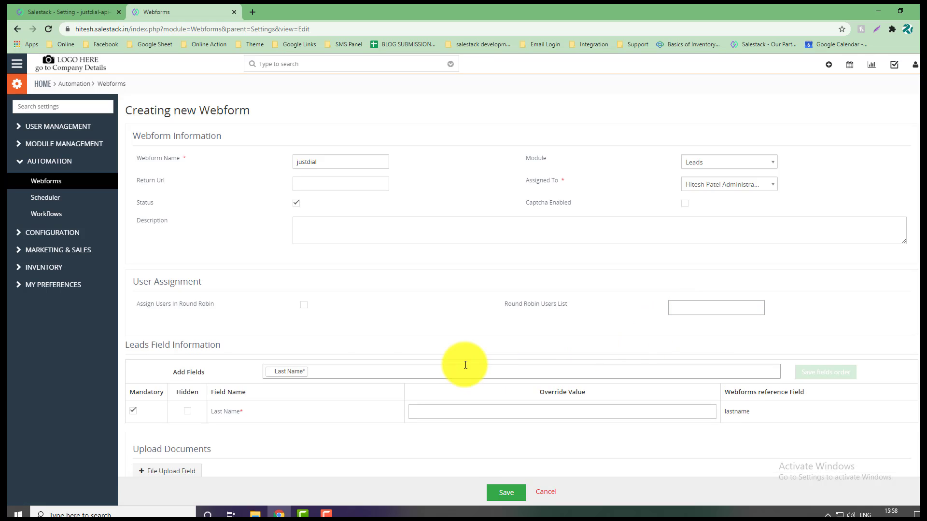
# - Browse the lead fields that can be added to the webform
pyautogui.scroll(-3, 303, 355)
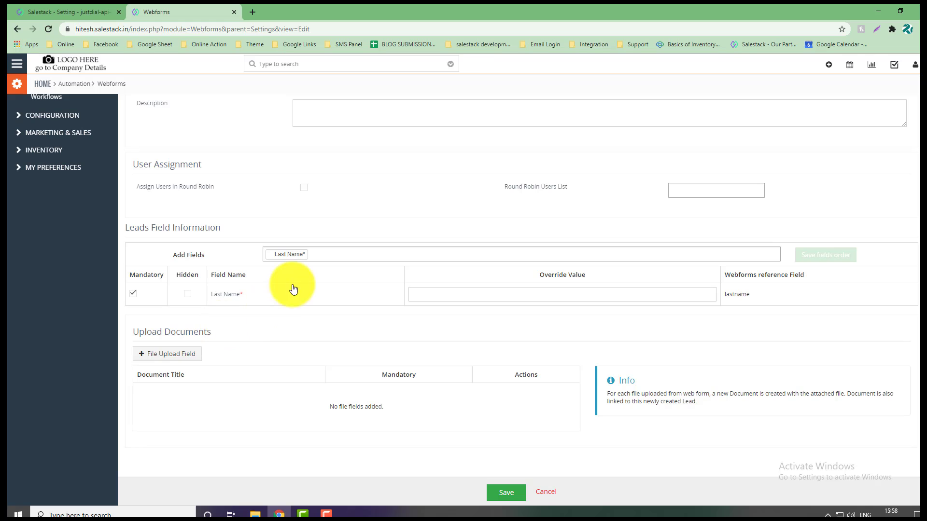
pyautogui.click(324, 254)
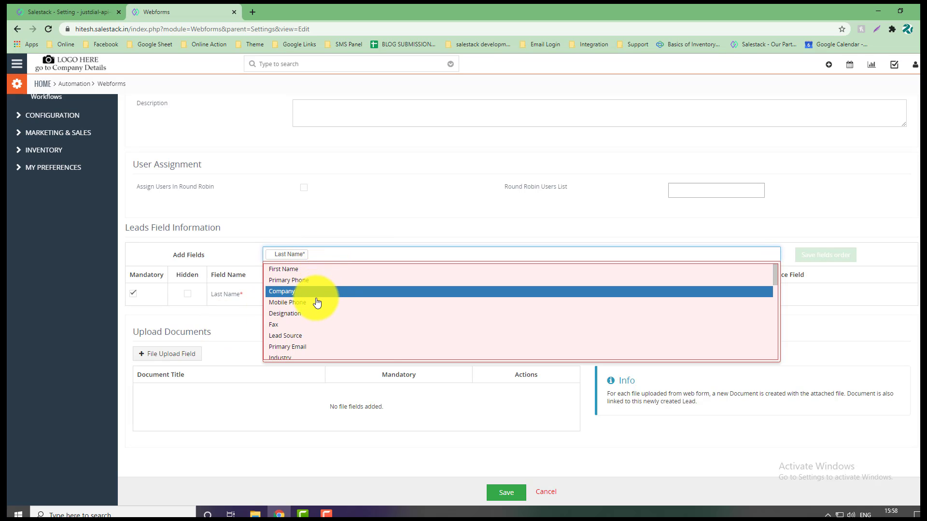
pyautogui.scroll(-5, 316, 314)
pyautogui.scroll(3, 317, 323)
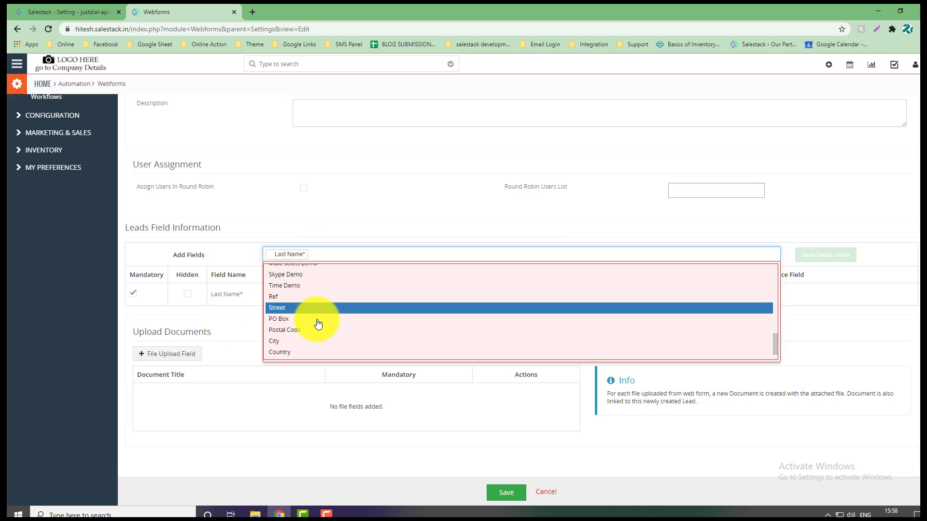
pyautogui.scroll(3, 316, 324)
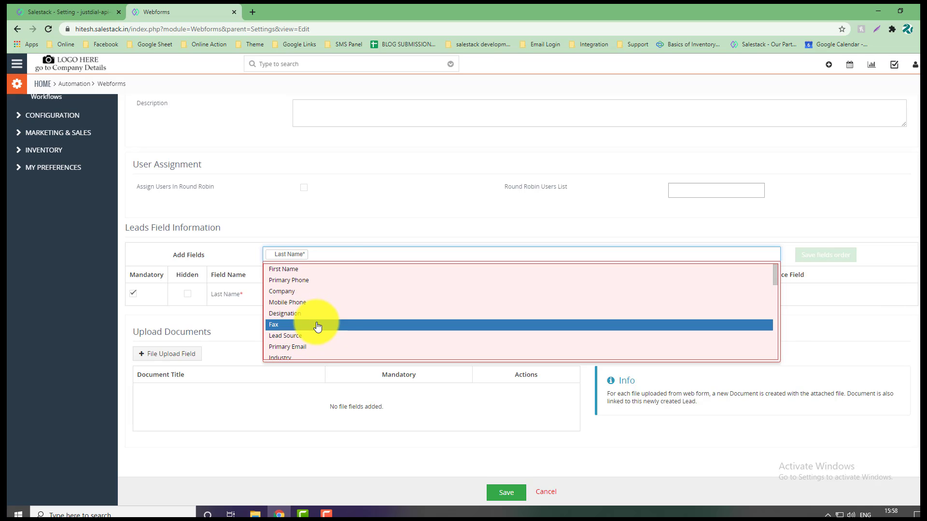
pyautogui.click(333, 232)
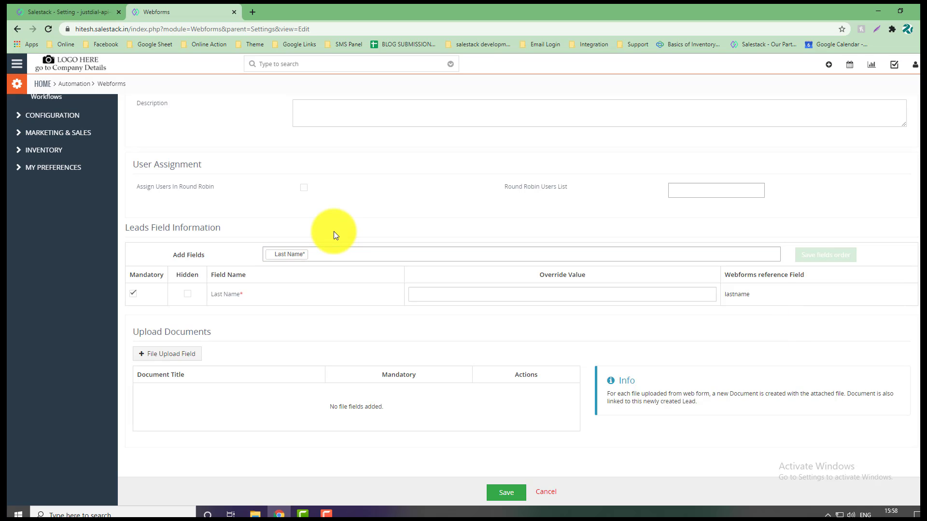
pyautogui.click(315, 251)
pyautogui.click(153, 64)
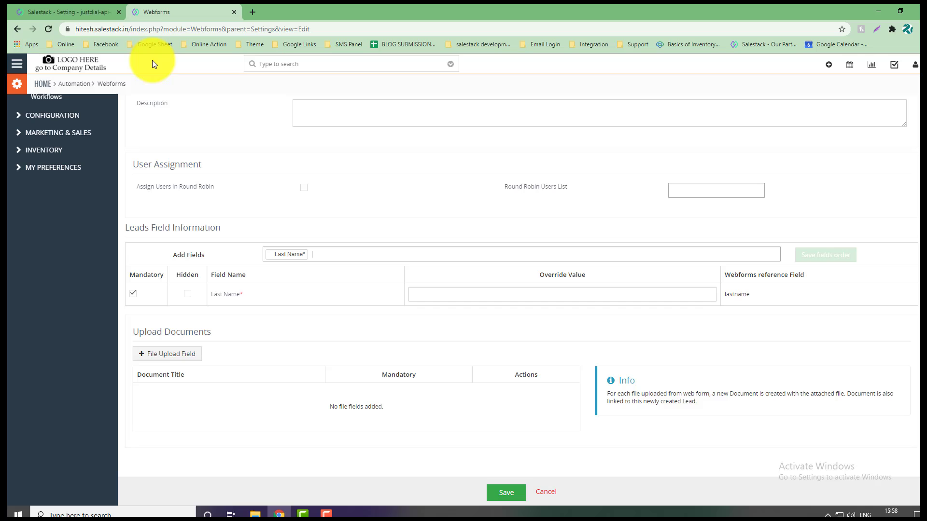
# - Return to the Justdial Integration page and examine how Field Setting pairs Justdial fields with CRM webform reference fields
pyautogui.click(75, 6)
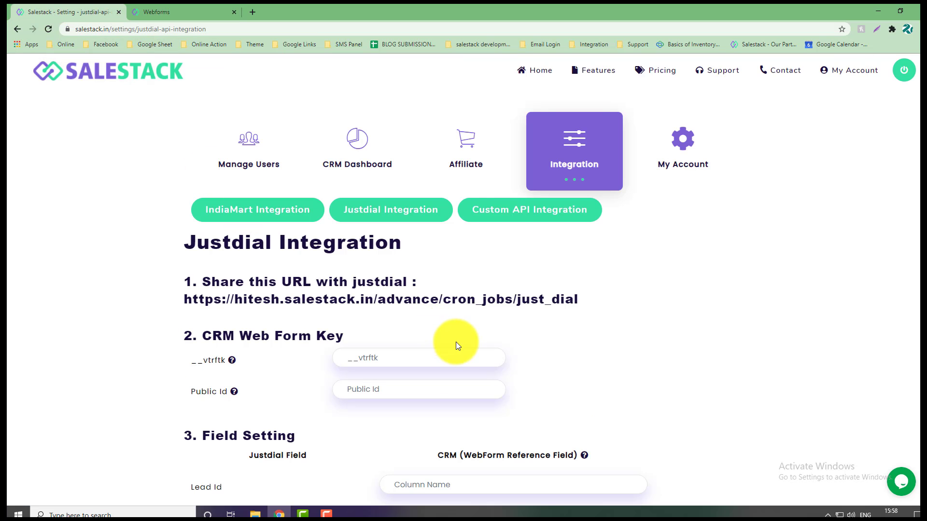
pyautogui.scroll(-5, 454, 343)
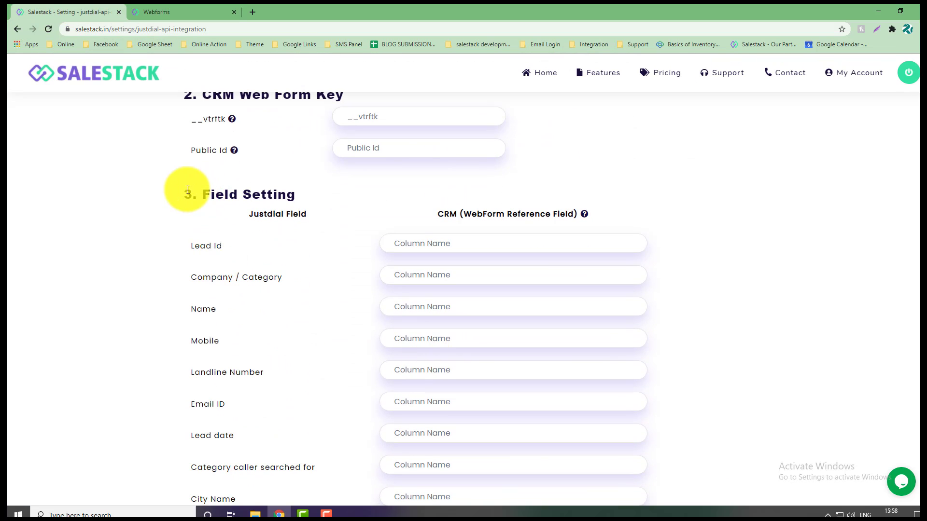
pyautogui.moveTo(183, 194); pyautogui.dragTo(298, 195)
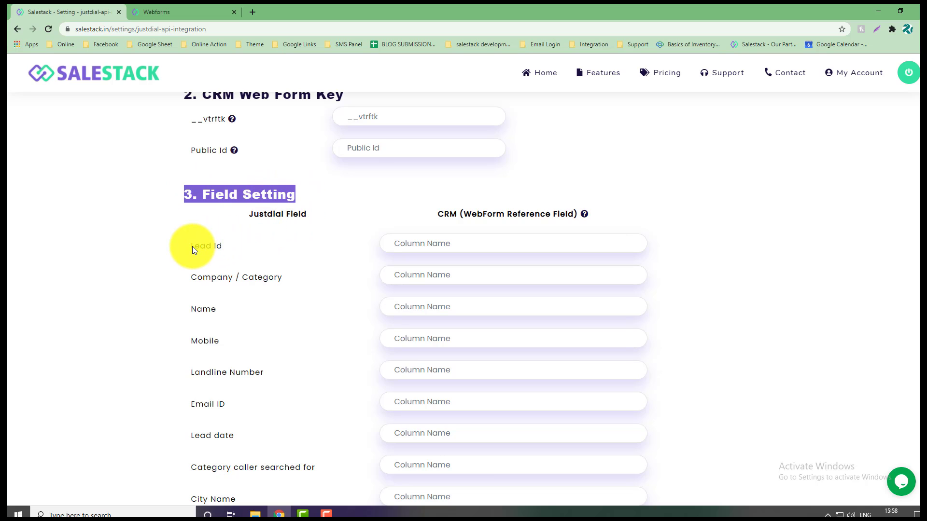
pyautogui.moveTo(192, 246); pyautogui.dragTo(205, 248)
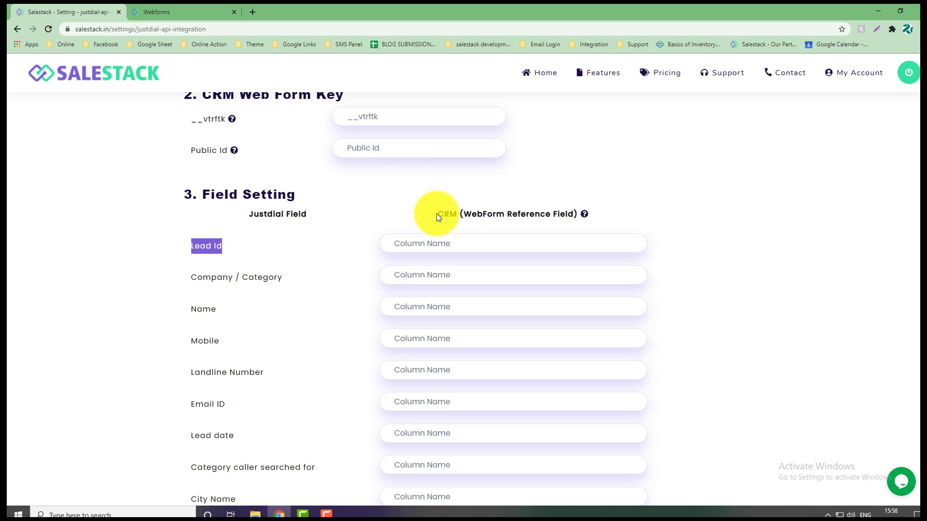
pyautogui.moveTo(437, 213); pyautogui.dragTo(567, 215)
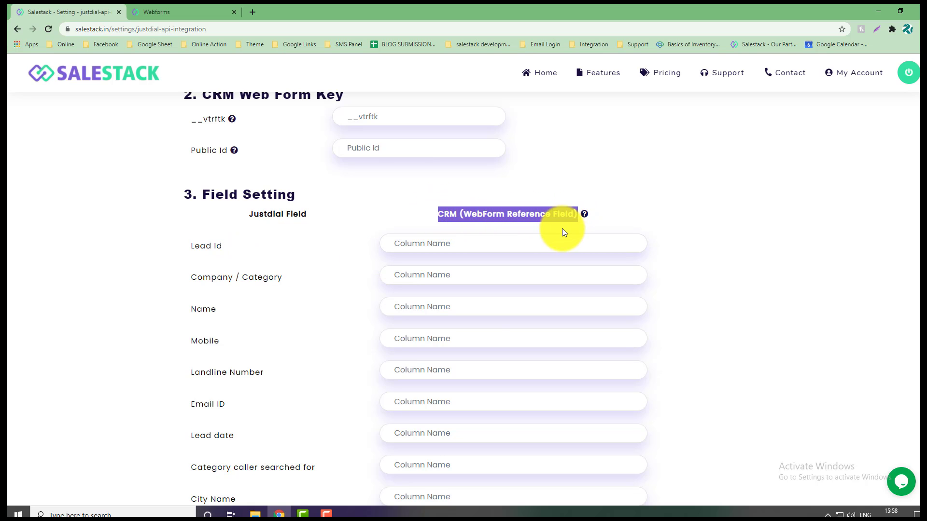
# - Read the help for the CRM (WebForm Reference Field) column down to the field name example, and close it
pyautogui.click(563, 229)
pyautogui.click(583, 213)
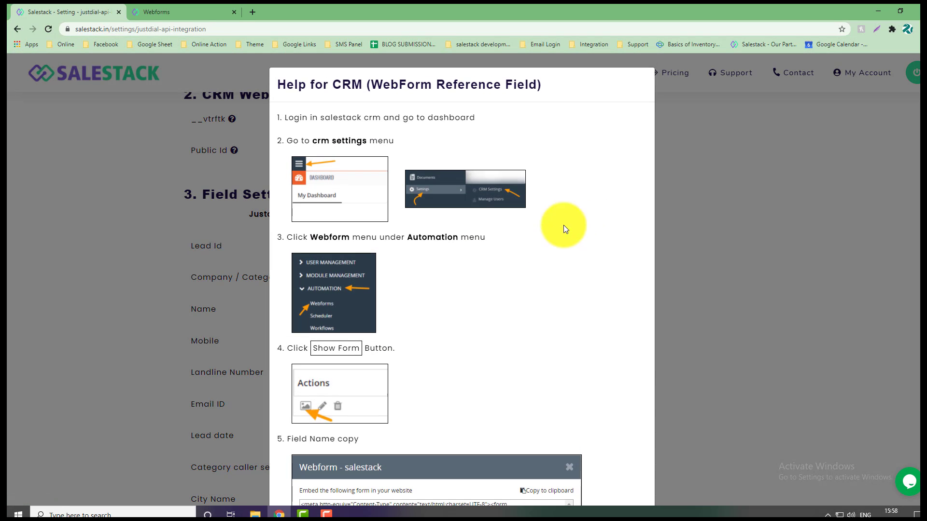
pyautogui.scroll(-6, 563, 227)
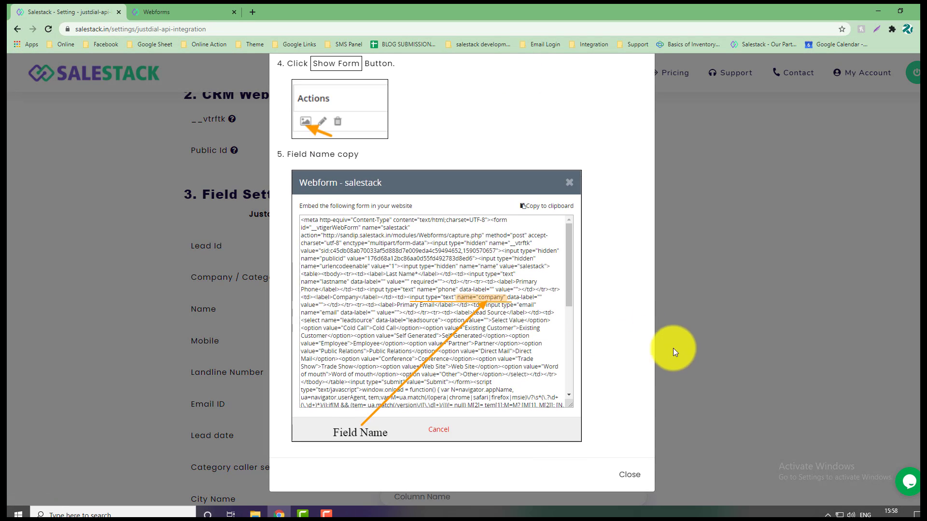
pyautogui.click(675, 352)
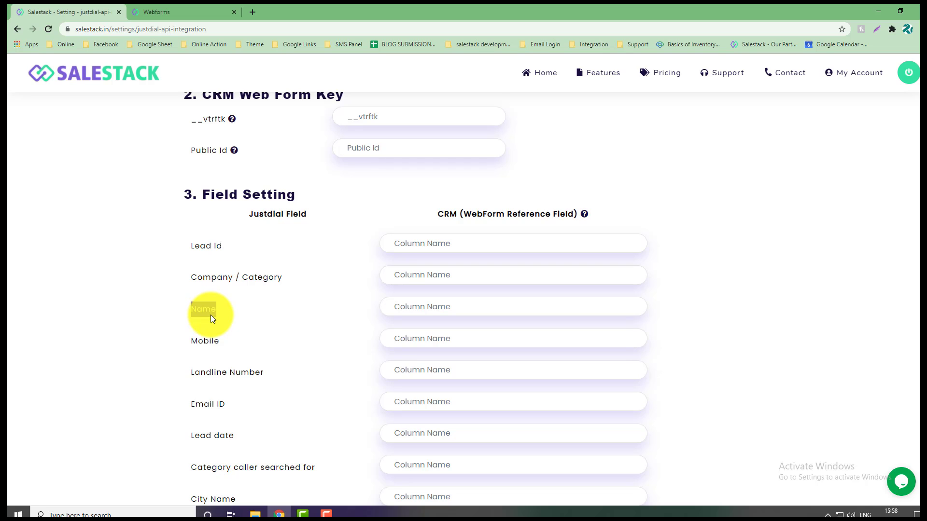
# - Compare the Name and Mobile entries in Field Setting with the lead fields already on the webform
pyautogui.click(431, 307)
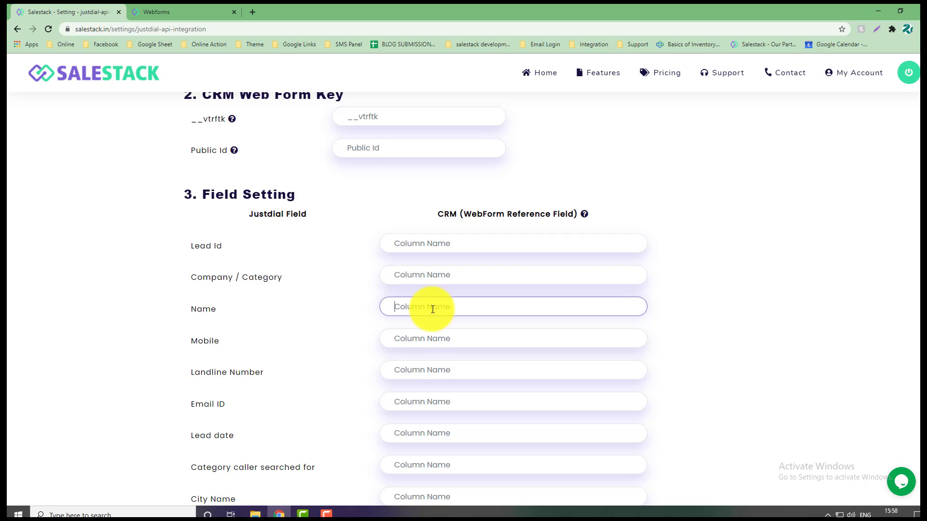
pyautogui.click(151, 12)
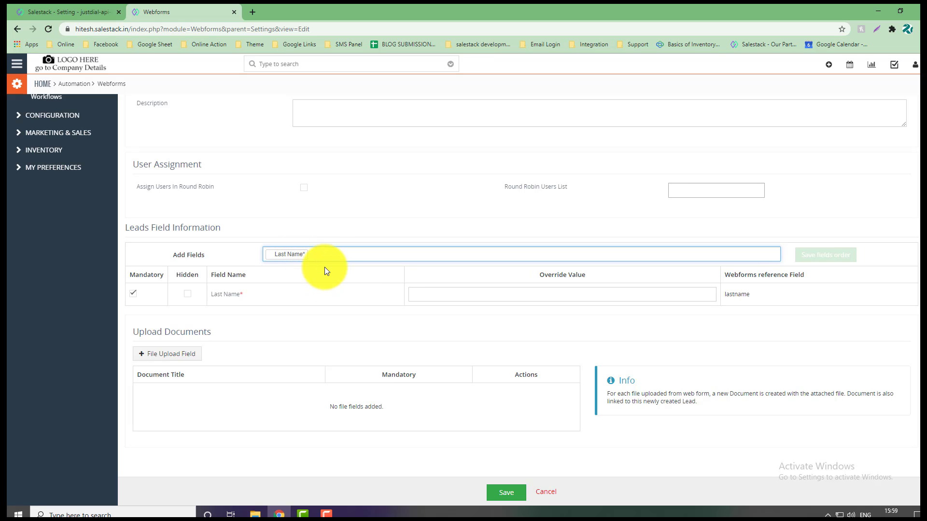
pyautogui.click(67, 11)
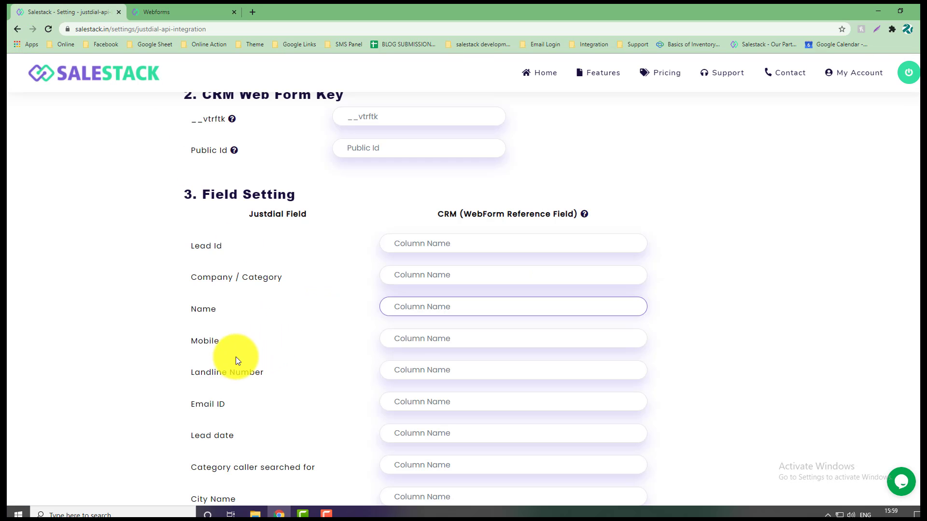
pyautogui.doubleClick(210, 341)
pyautogui.click(413, 338)
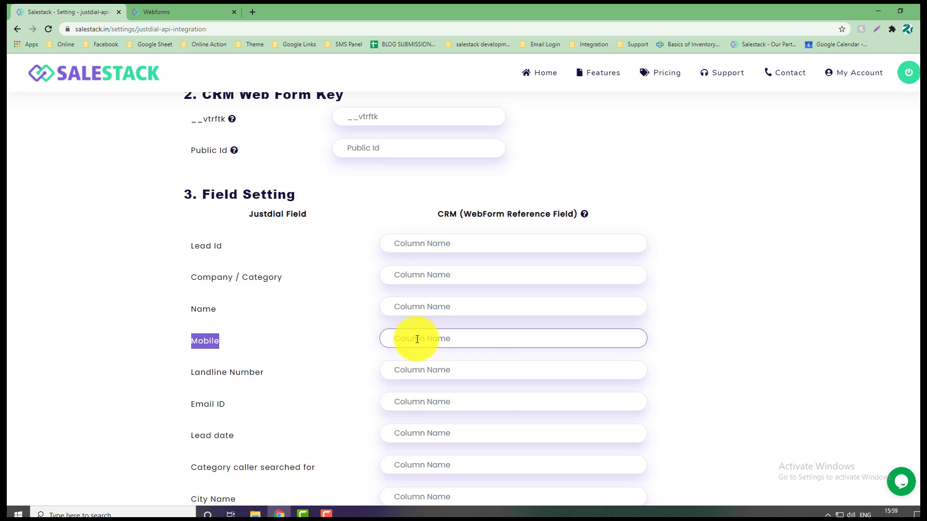
# - Add the Primary Phone field to the webform's Leads field information
pyautogui.click(157, 12)
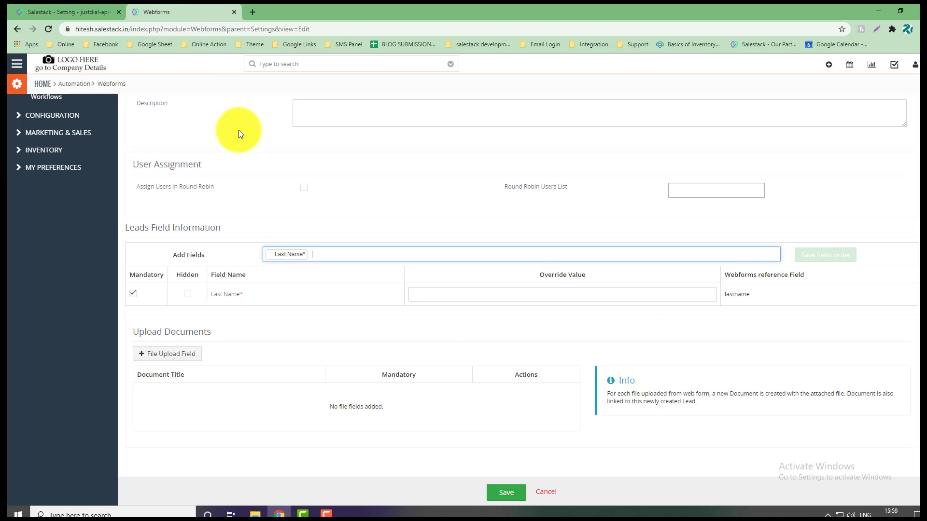
pyautogui.click(326, 250)
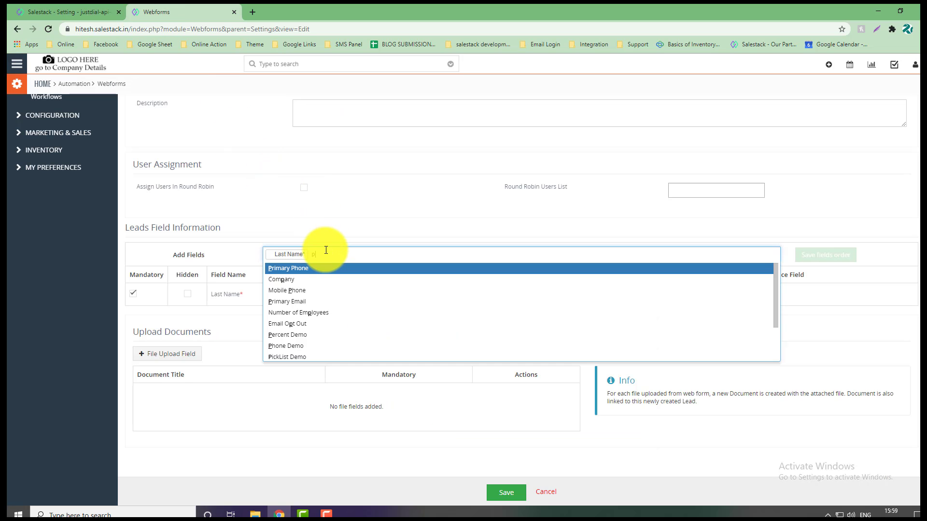
pyautogui.write('pri')
pyautogui.press('Return')
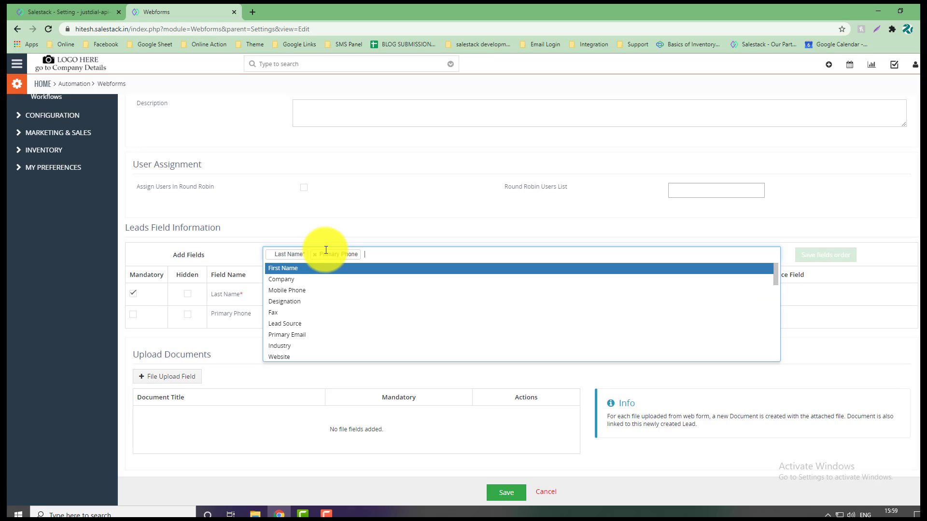
pyautogui.click(337, 227)
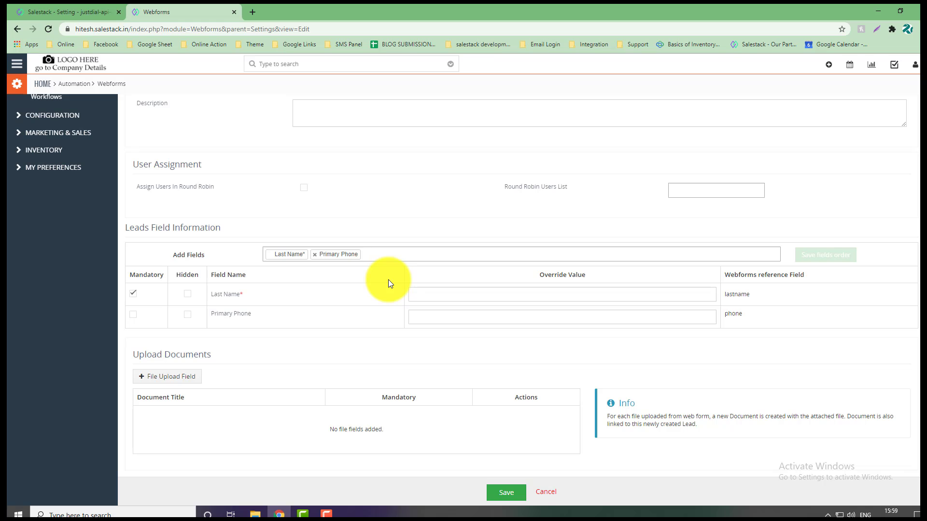
# - Check the remaining Justdial fields on the integration page, and add the City and Company fields to the webform
pyautogui.click(60, 6)
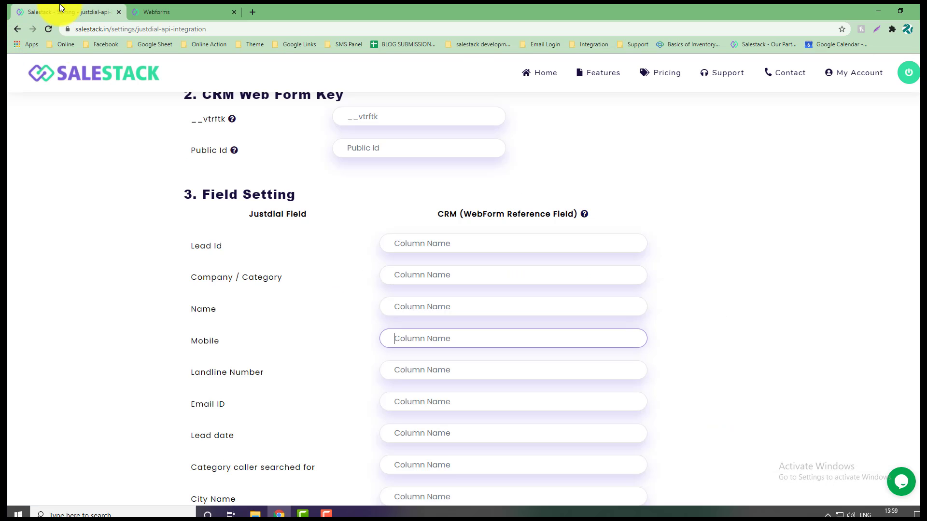
pyautogui.scroll(-4, 258, 371)
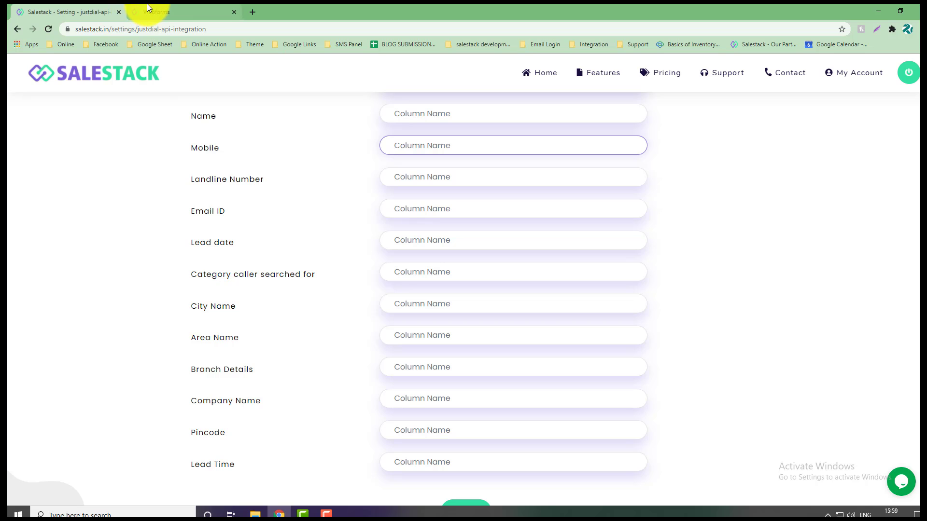
pyautogui.click(183, 6)
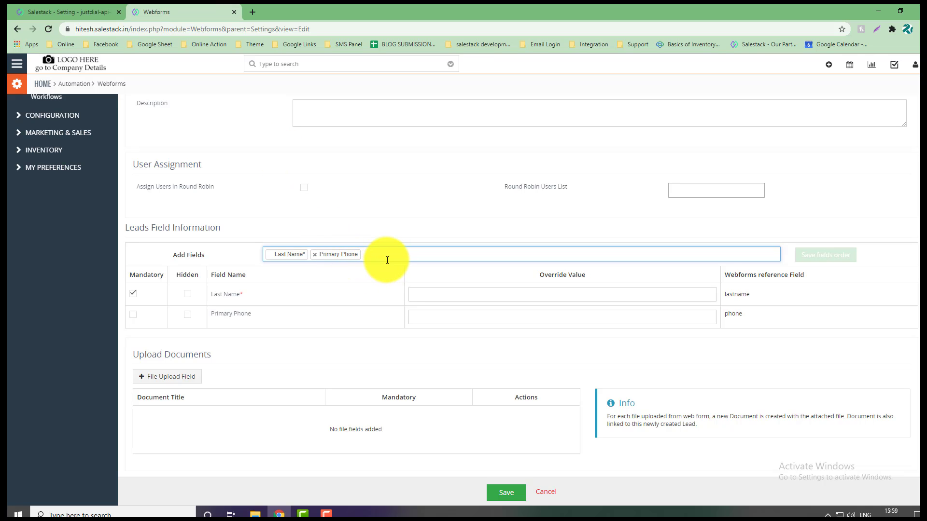
pyautogui.write('city')
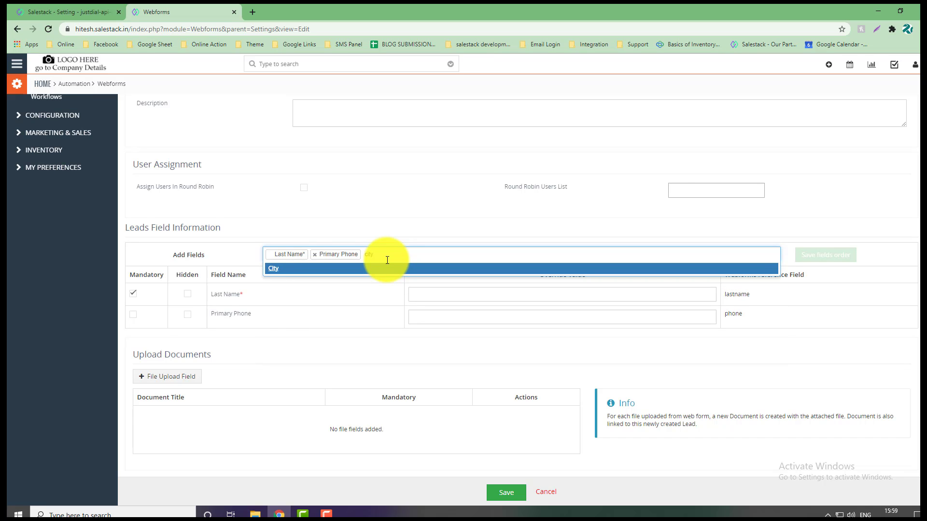
pyautogui.press('Return')
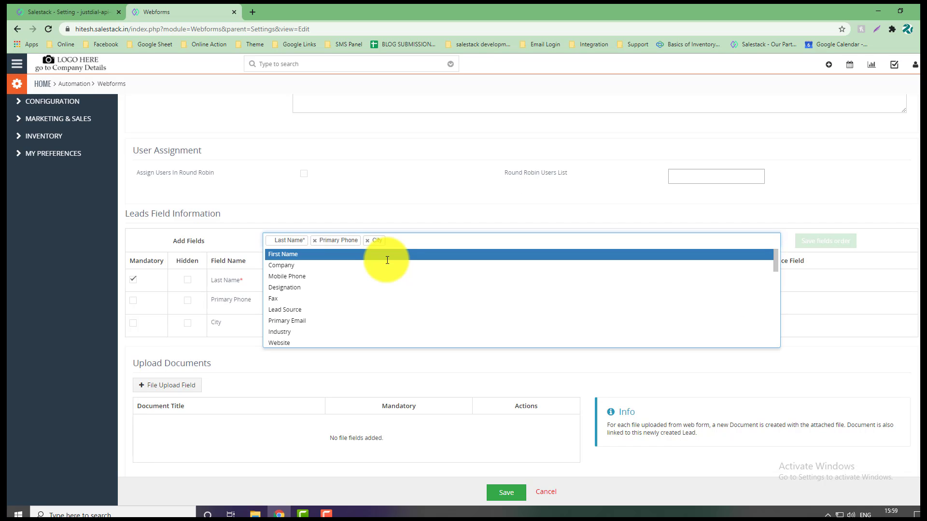
pyautogui.write('com')
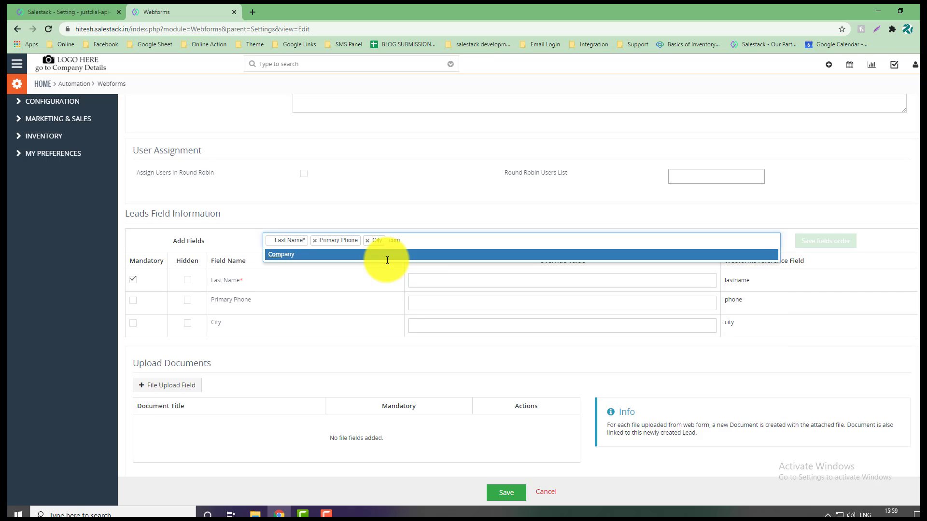
pyautogui.press('Return')
pyautogui.press('Escape')
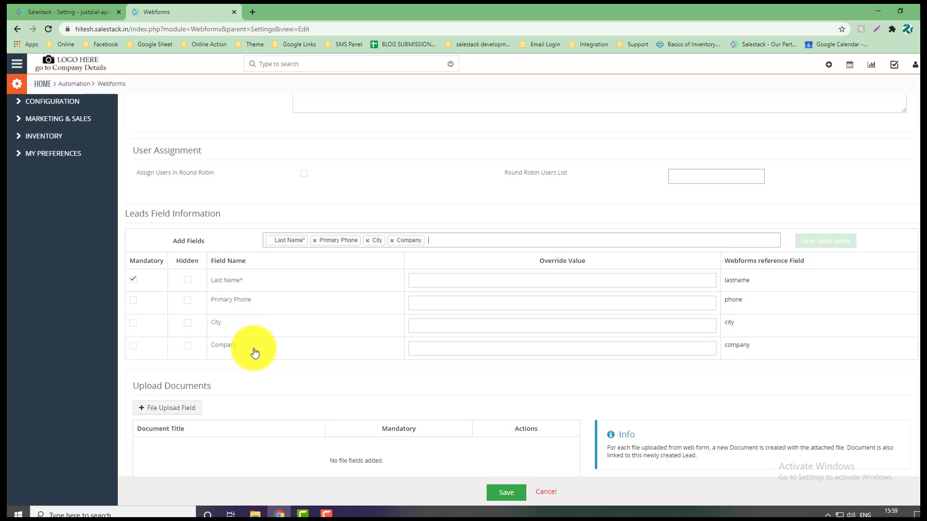
# - Save the webform with its selected lead fields
pyautogui.scroll(-1, 341, 420)
pyautogui.scroll(-1, 341, 417)
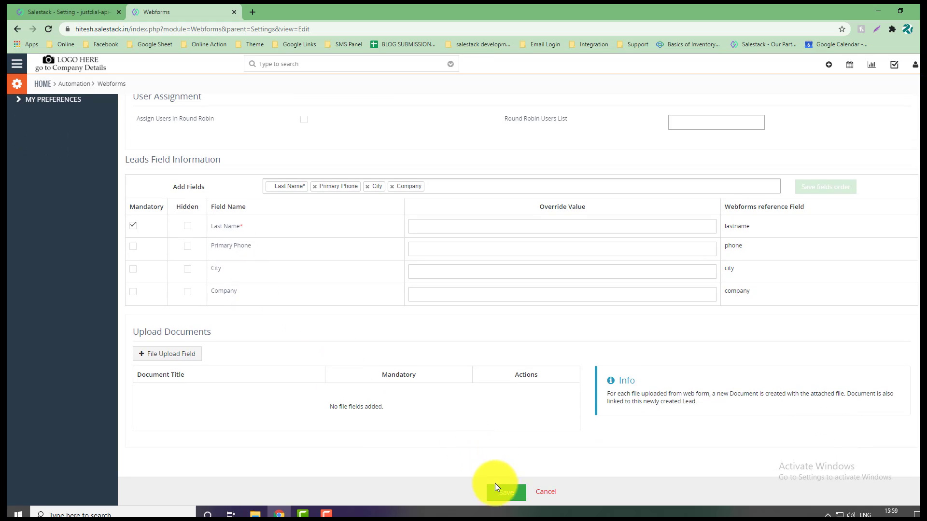
pyautogui.click(506, 502)
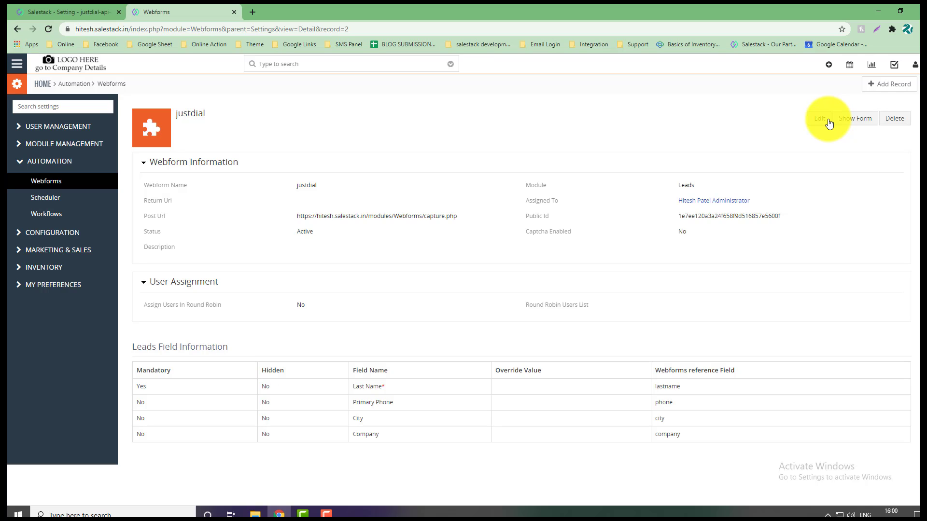
# - Show the embed code of the saved justdial webform and look through it
pyautogui.click(855, 125)
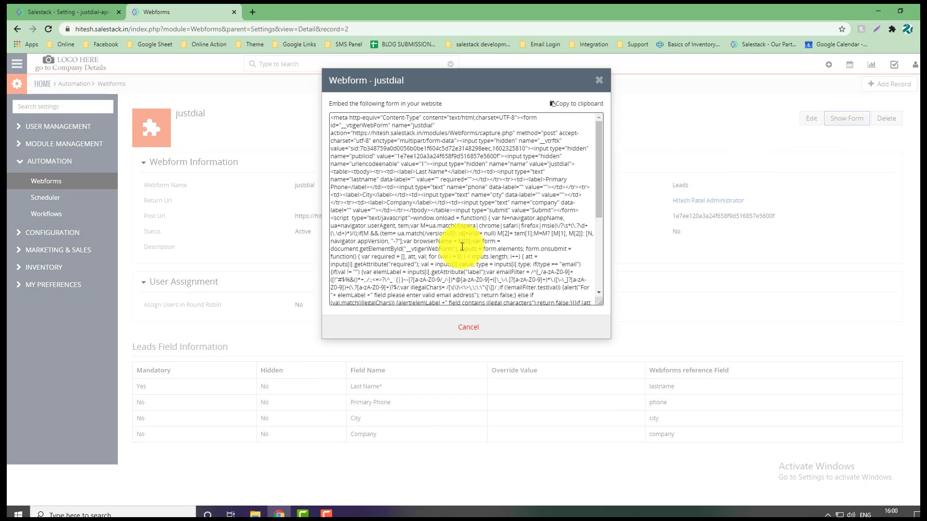
pyautogui.scroll(-5, 452, 255)
pyautogui.scroll(5, 453, 255)
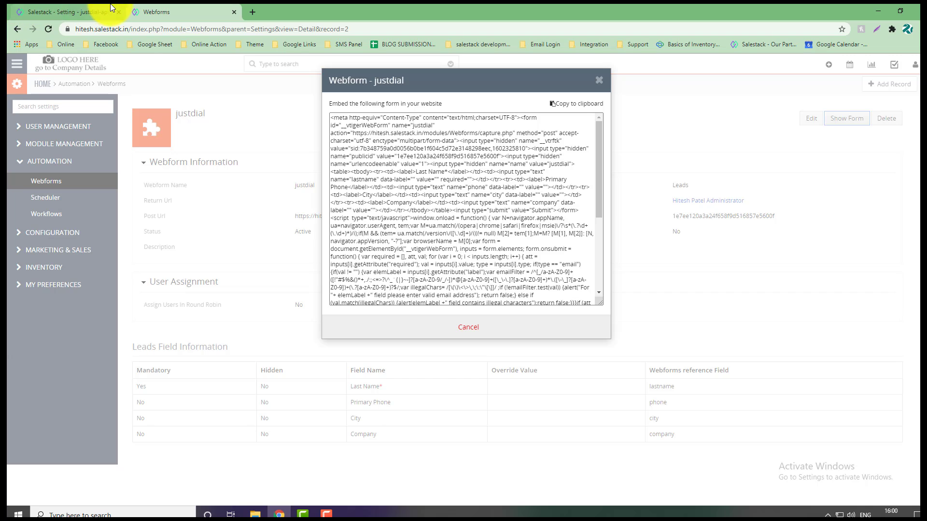
# - Copy the __vtrftk key name from the Justdial Integration page and find it in the webform's embed code
pyautogui.click(96, 11)
pyautogui.scroll(6, 253, 191)
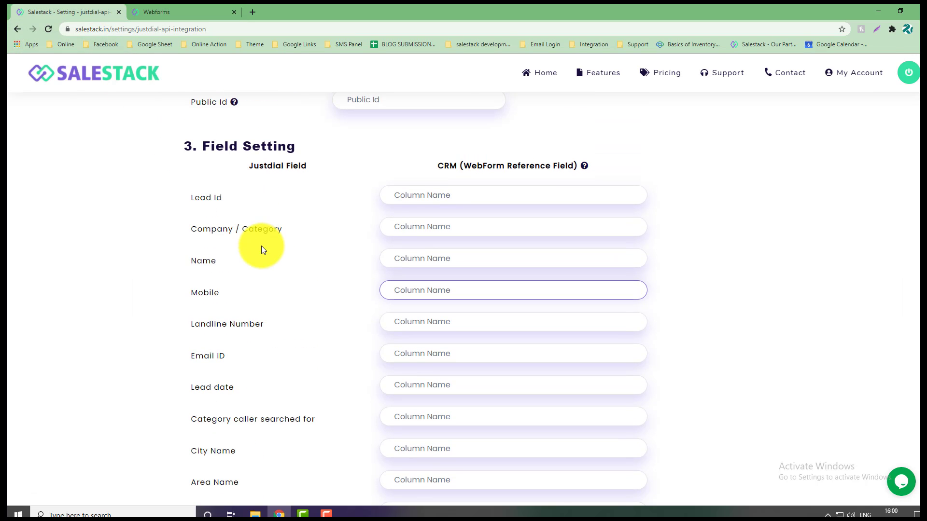
pyautogui.scroll(1, 217, 280)
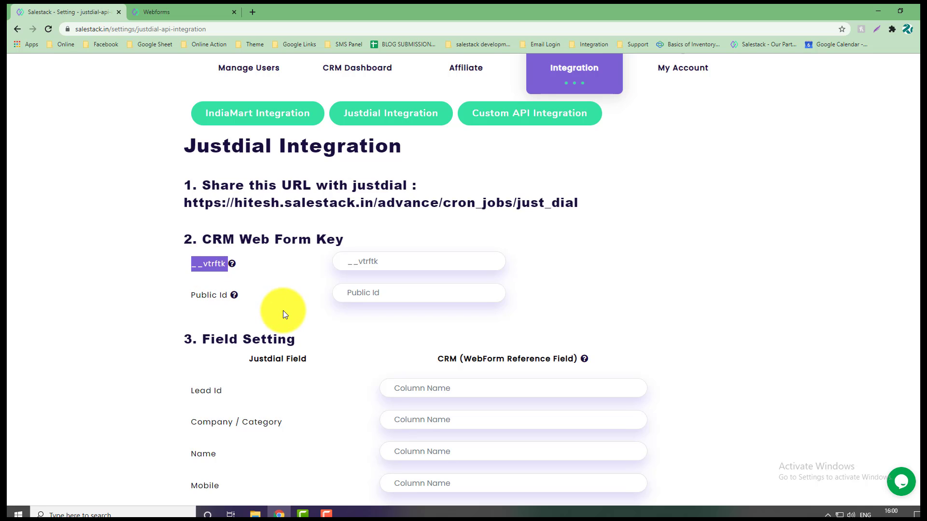
pyautogui.hotkey('shift', 'Left')
pyautogui.hotkey('ctrl', 'c')
pyautogui.click(199, 4)
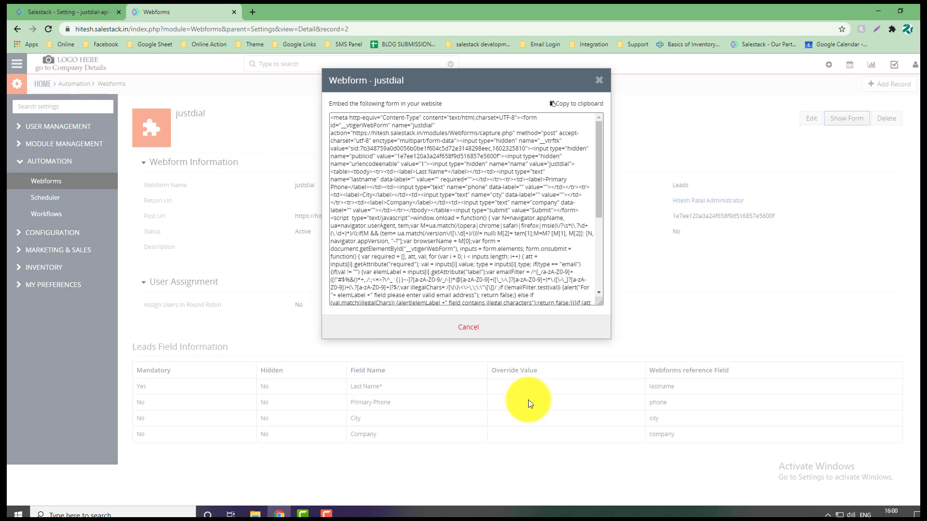
pyautogui.hotkey('ctrl', 'f')
pyautogui.hotkey('ctrl', 'v')
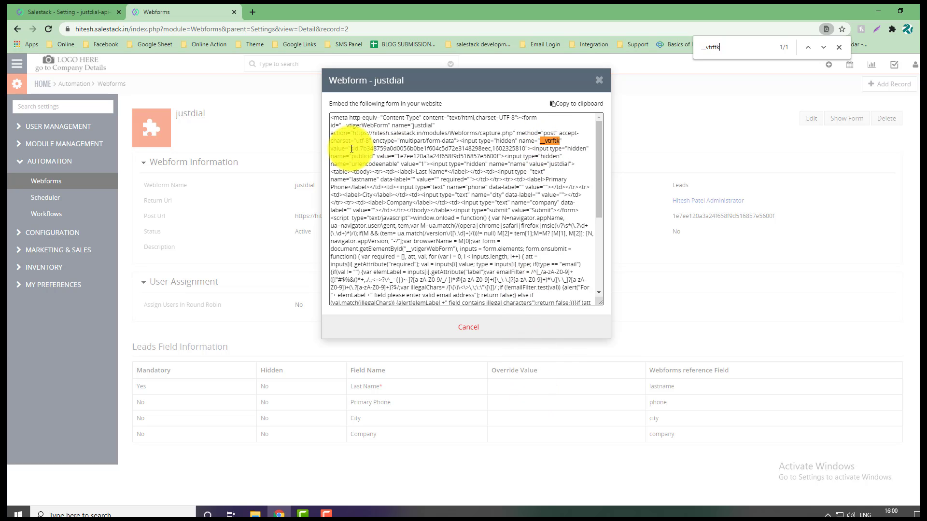
# - Copy the __vtrftk token value from the embed code into the __vtrftk field on the Justdial Integration page
pyautogui.moveTo(351, 149); pyautogui.dragTo(526, 149)
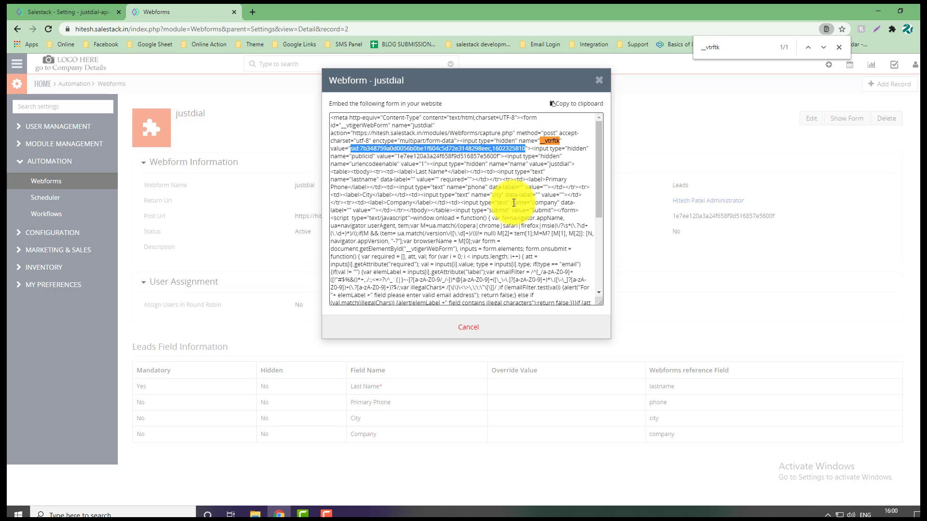
pyautogui.rightClick(505, 148)
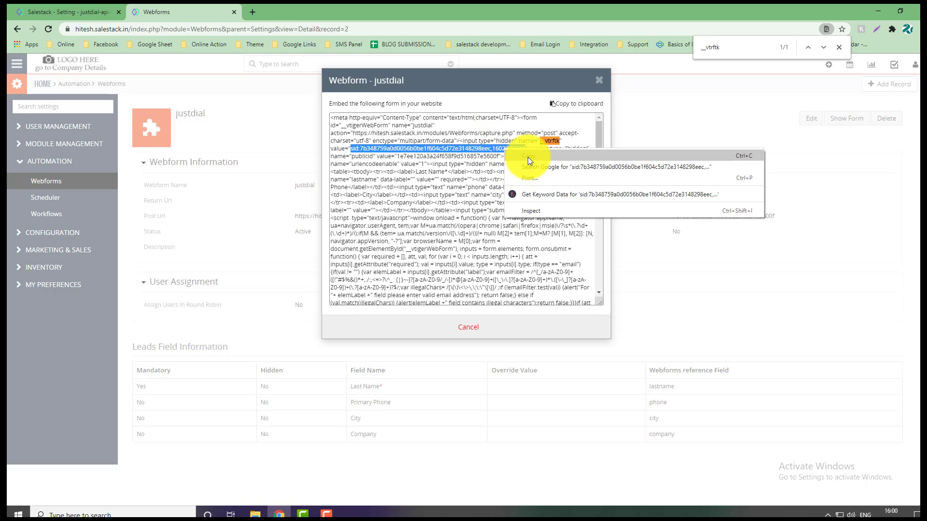
pyautogui.click(526, 156)
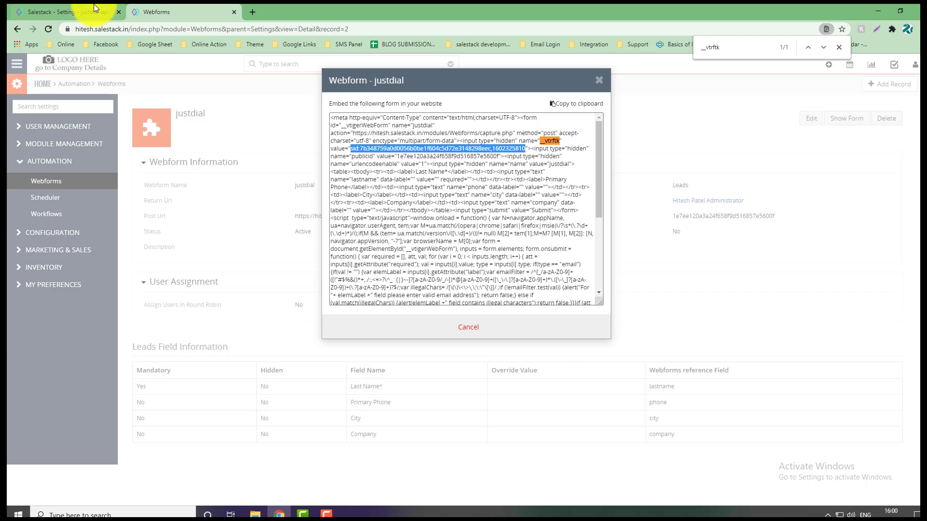
pyautogui.click(67, 12)
pyautogui.click(356, 264)
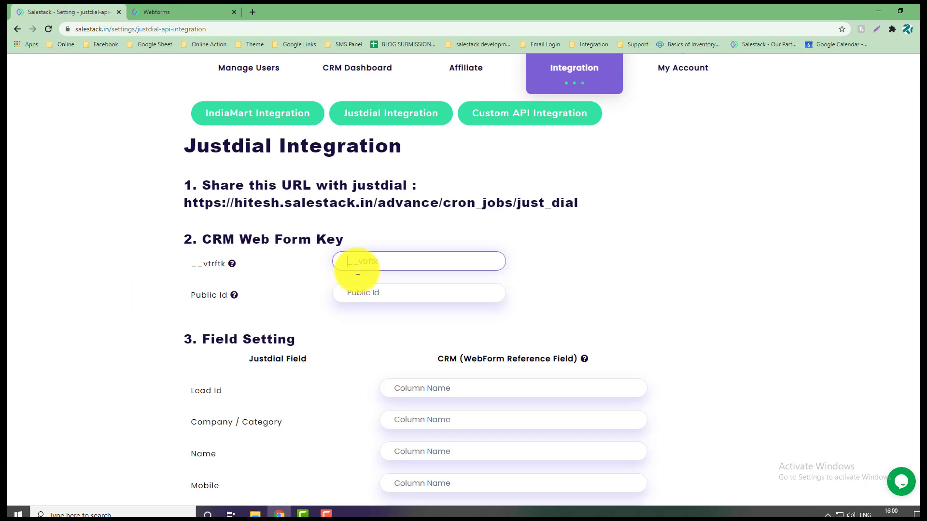
pyautogui.hotkey('ctrl', 'v')
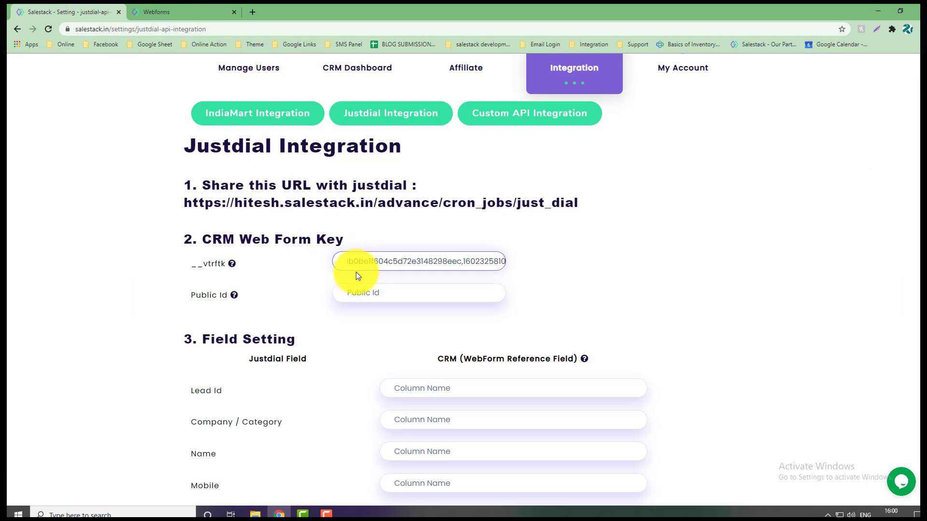
# - Copy the publicid value from the webform's embed code into the Public Id field on the Justdial Integration page
pyautogui.click(191, 294)
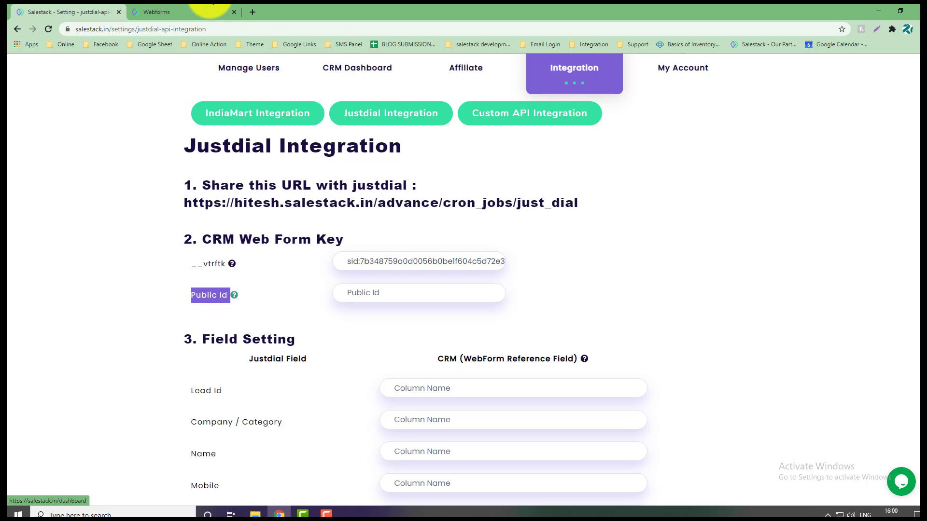
pyautogui.click(207, 12)
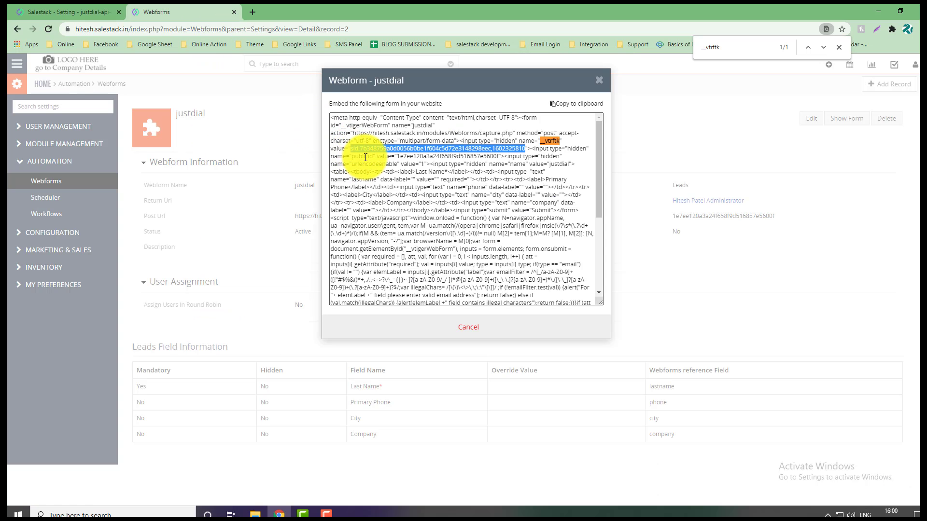
pyautogui.doubleClick(362, 156)
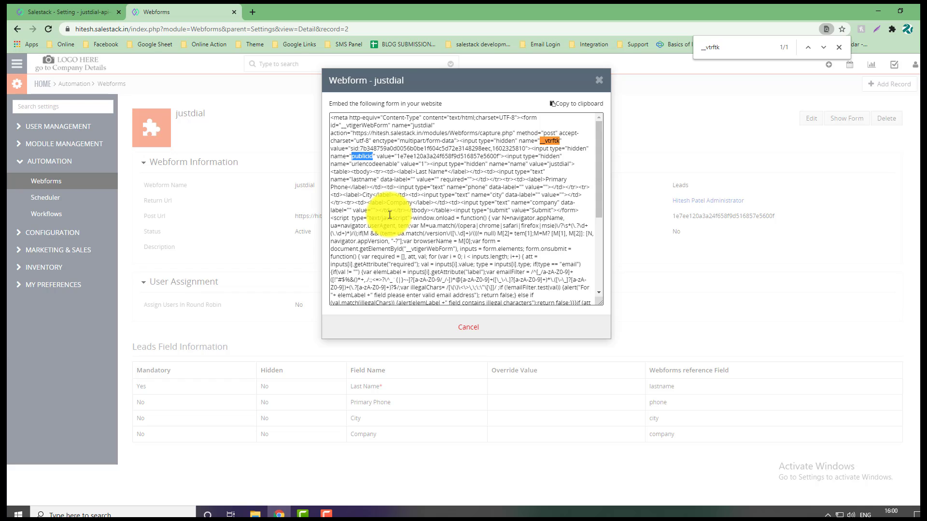
pyautogui.click(386, 154)
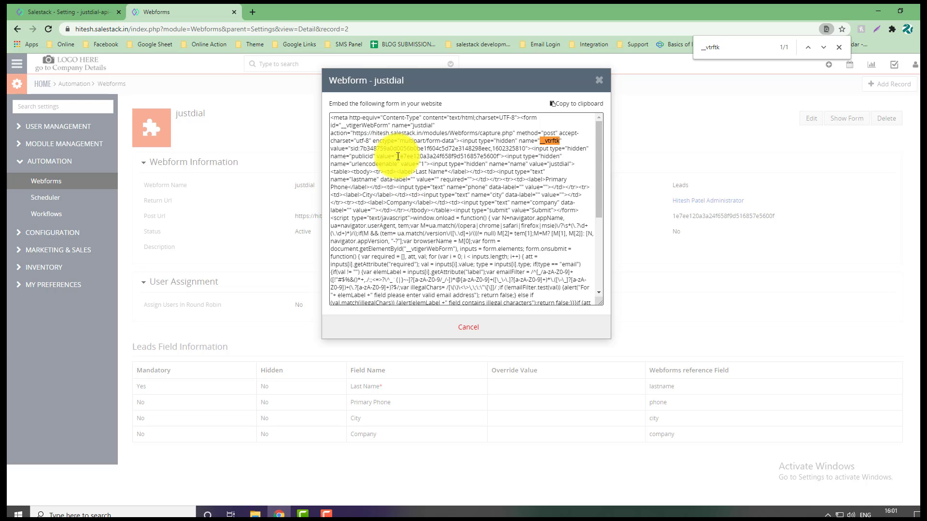
pyautogui.moveTo(398, 156); pyautogui.dragTo(498, 157)
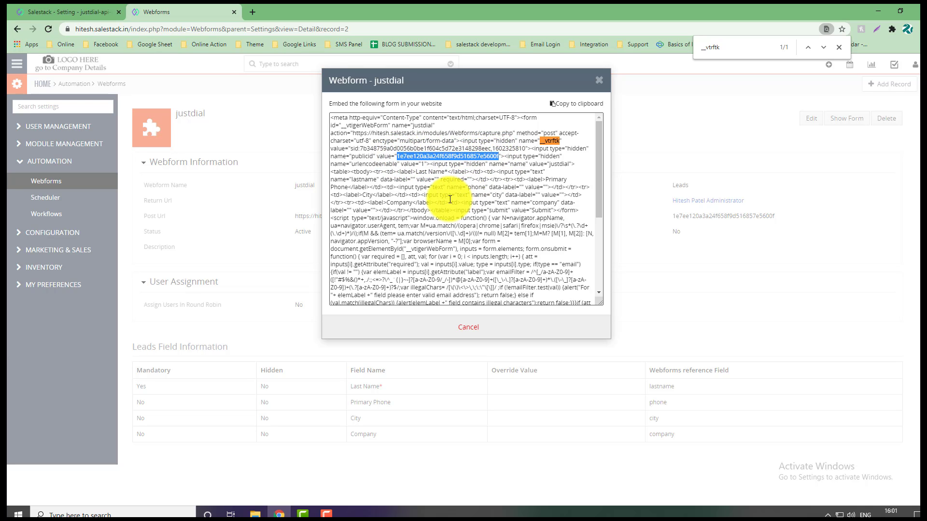
pyautogui.rightClick(435, 158)
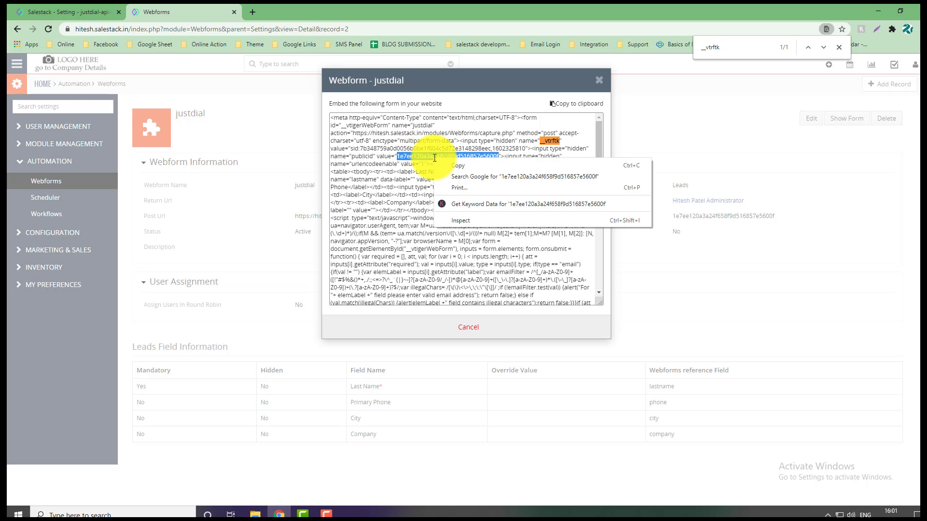
pyautogui.click(456, 167)
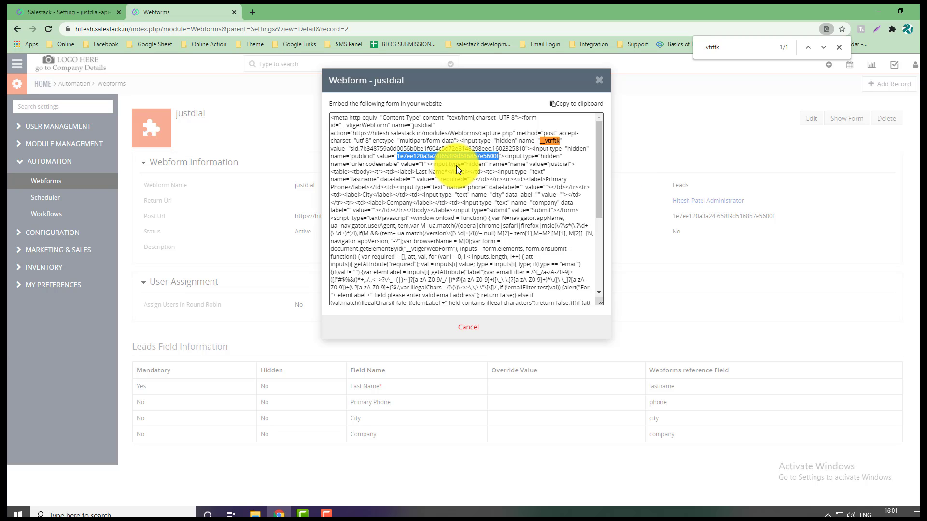
pyautogui.click(97, 11)
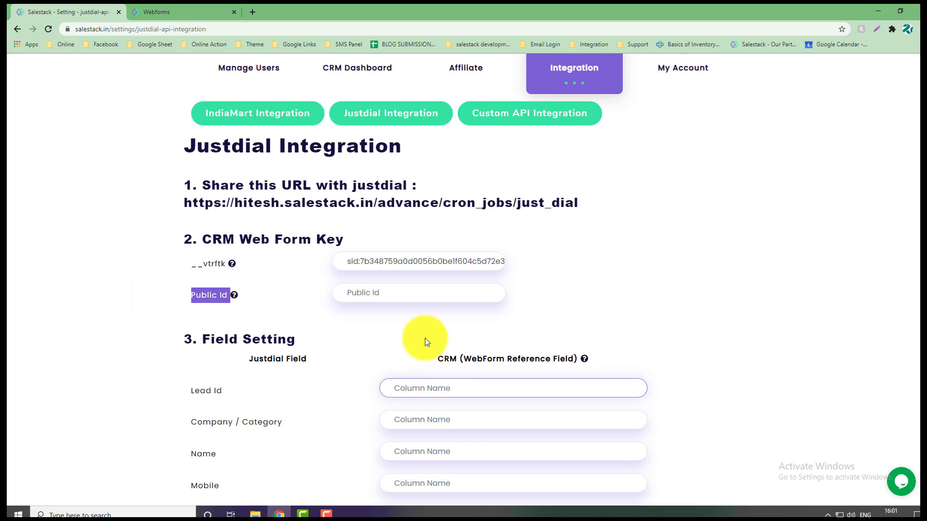
pyautogui.click(415, 296)
pyautogui.hotkey('ctrl', 'v')
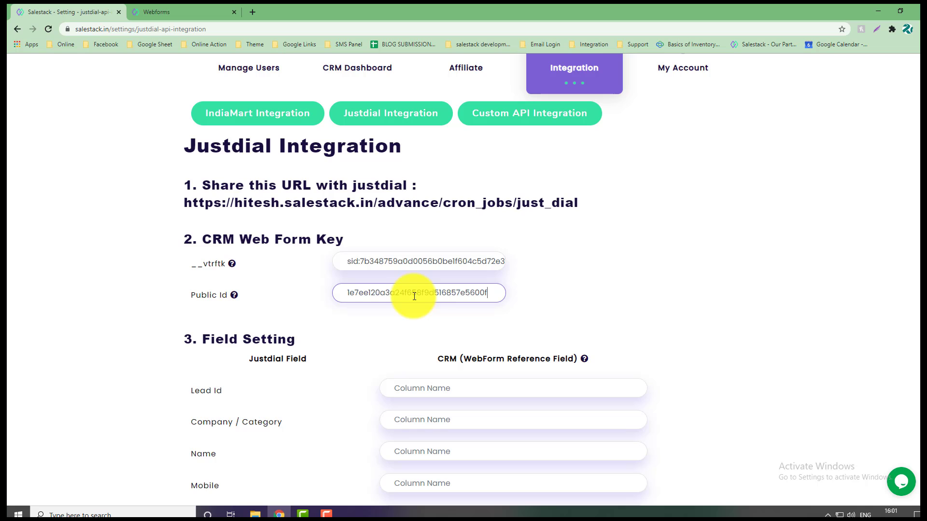
pyautogui.click(395, 336)
# - Close the webform's embed code and copy the Last Name reference field, lastname, into the Name row of the Justdial field settings
pyautogui.scroll(-2, 396, 336)
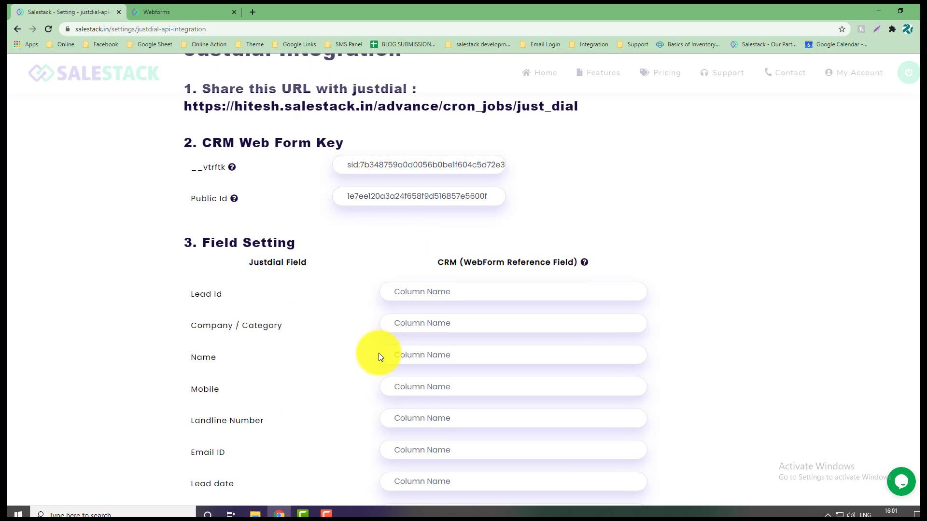
pyautogui.scroll(-1, 219, 370)
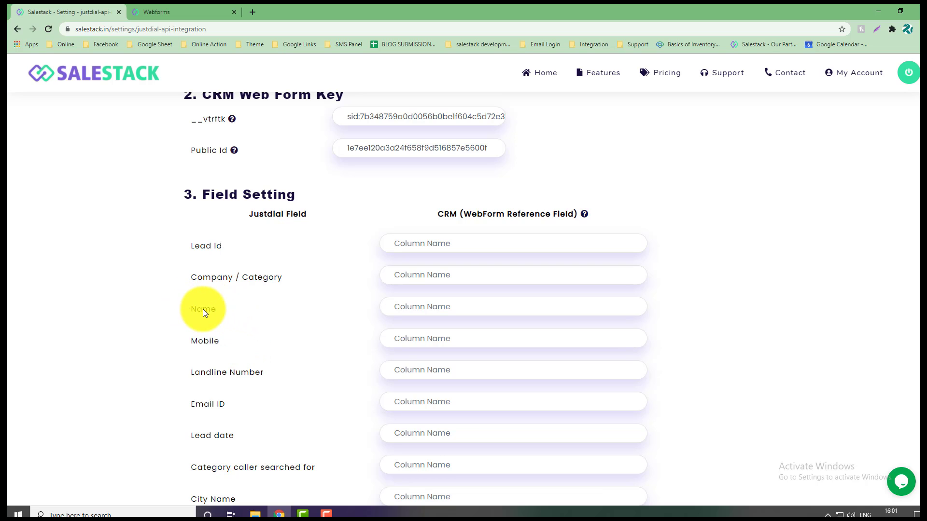
pyautogui.click(156, 11)
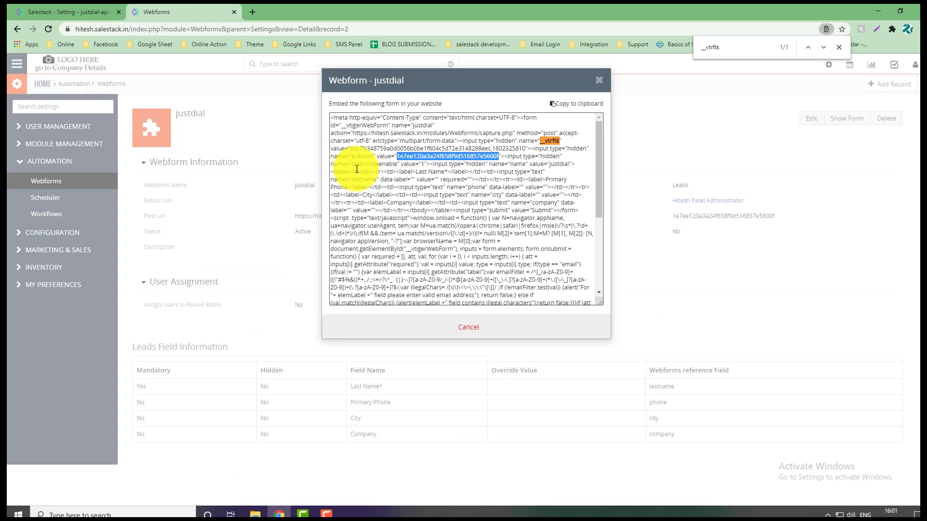
pyautogui.doubleClick(517, 164)
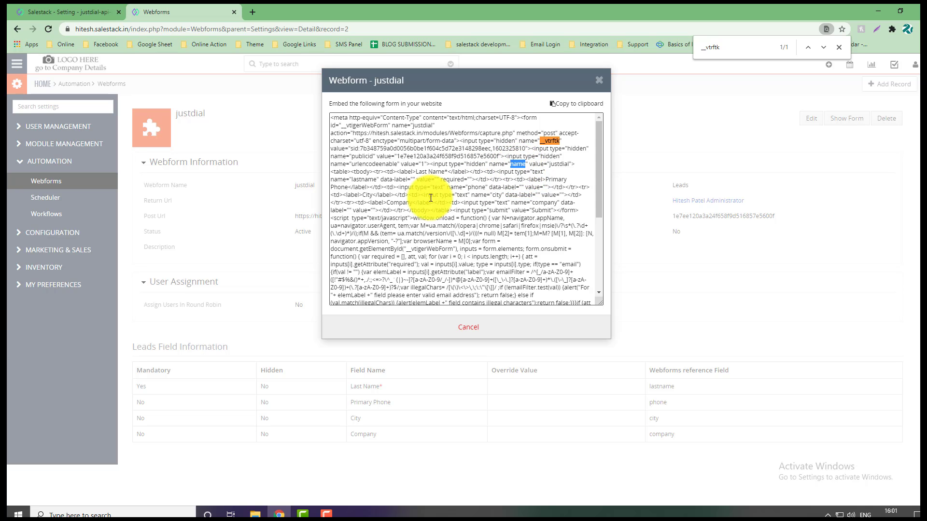
pyautogui.moveTo(412, 172); pyautogui.dragTo(449, 179)
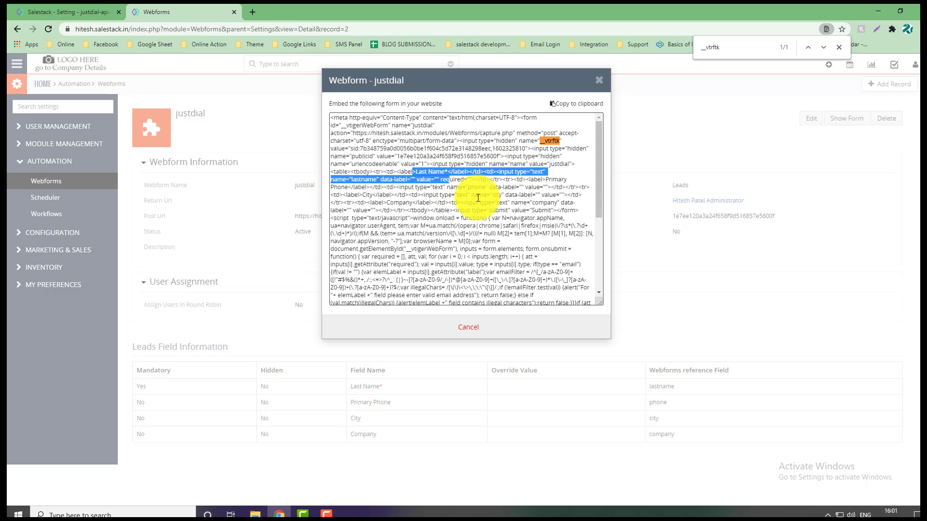
pyautogui.click(468, 329)
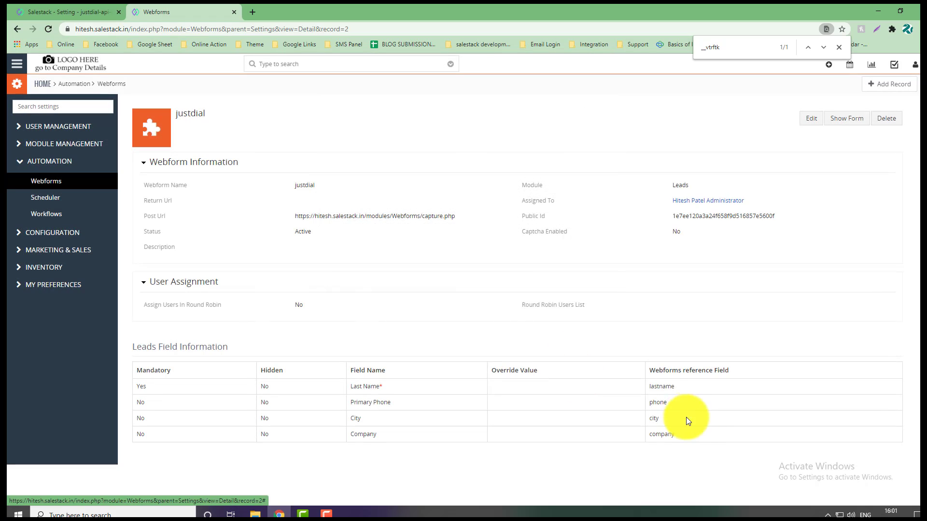
pyautogui.doubleClick(668, 387)
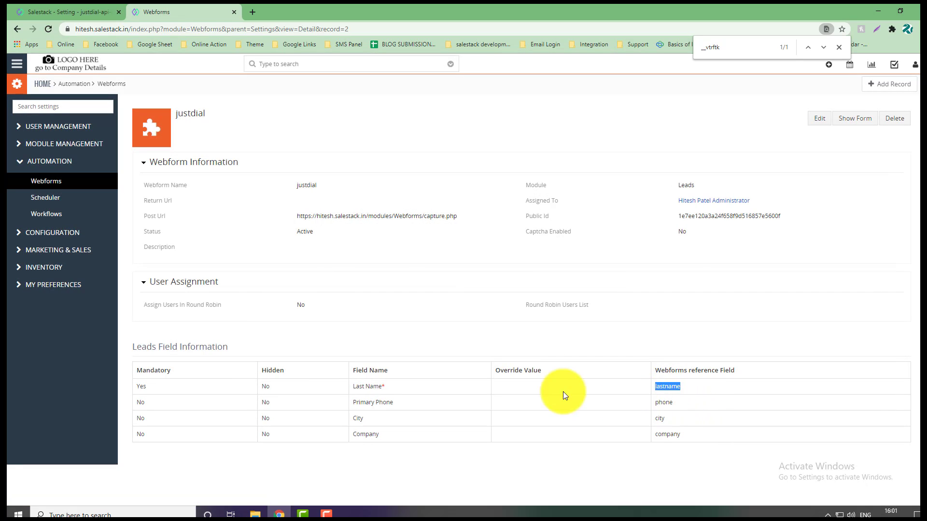
pyautogui.click(34, 11)
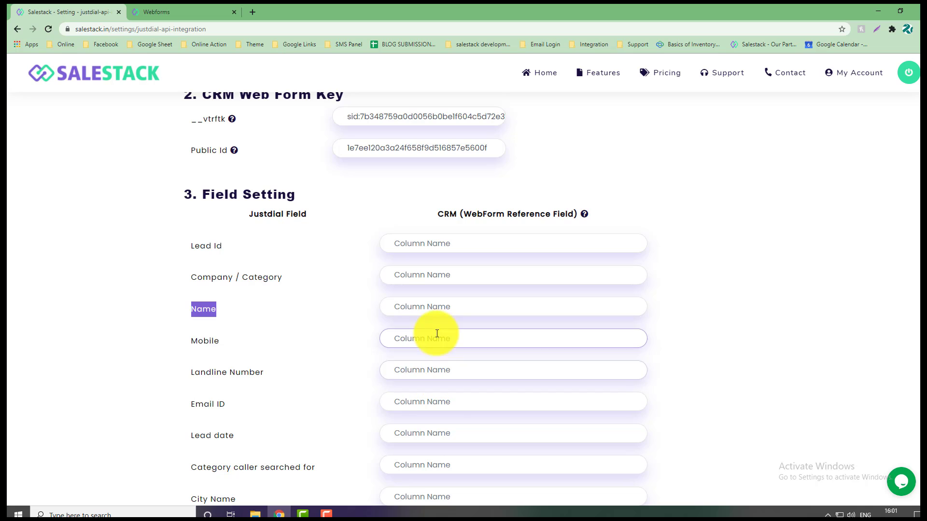
pyautogui.click(449, 311)
pyautogui.hotkey('ctrl', 'v')
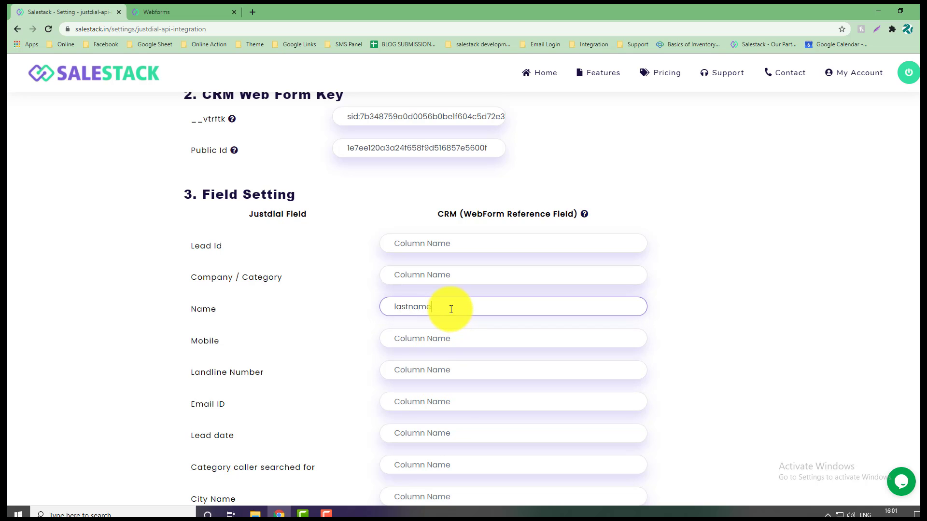
# - Copy the Primary Phone reference field, phone, from the webform details into the Mobile row of the Justdial field settings
pyautogui.click(156, 12)
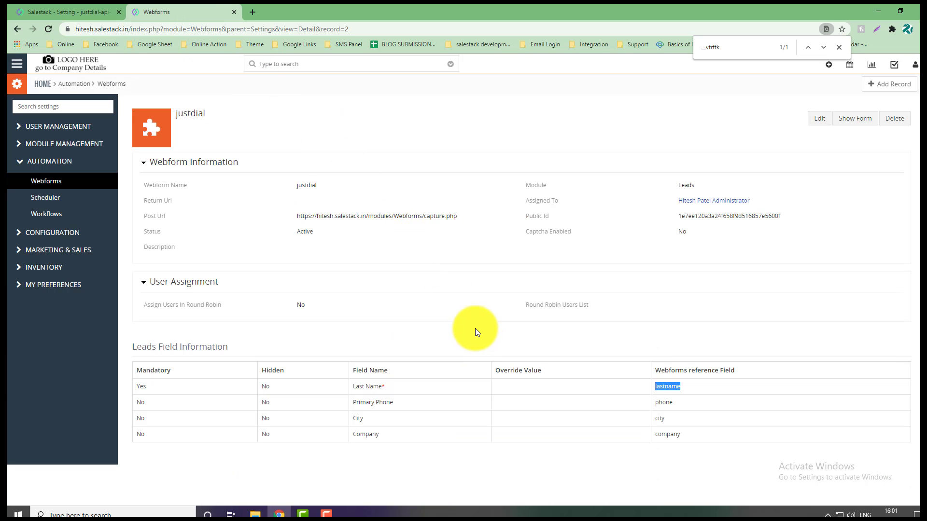
pyautogui.doubleClick(669, 403)
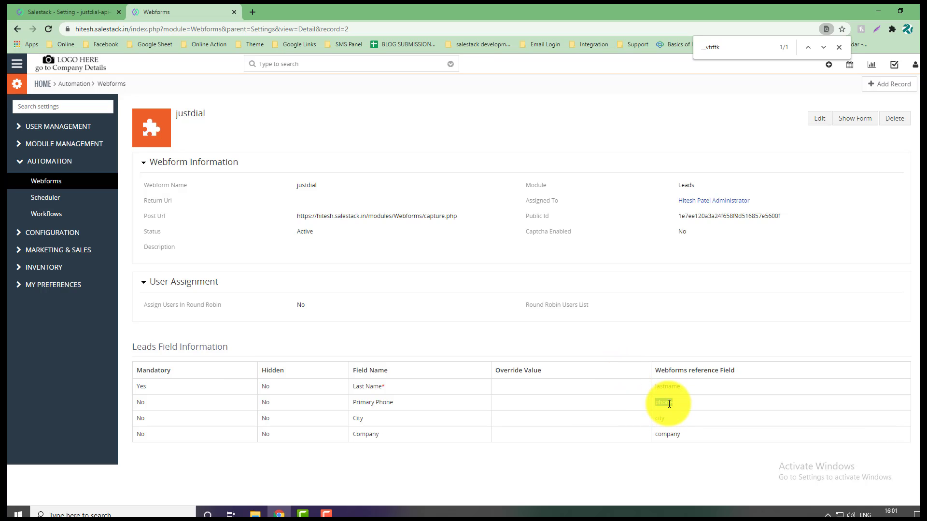
pyautogui.click(57, 11)
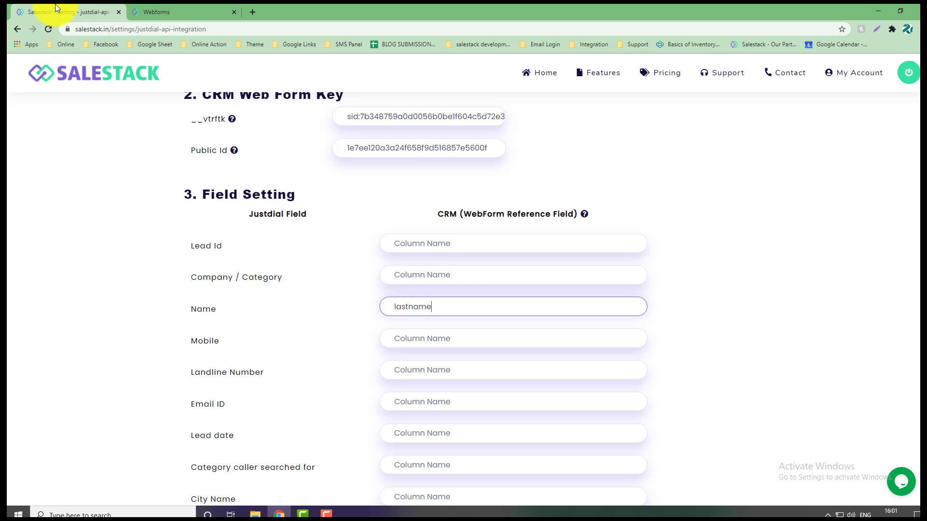
pyautogui.click(428, 346)
pyautogui.hotkey('ctrl', 'v')
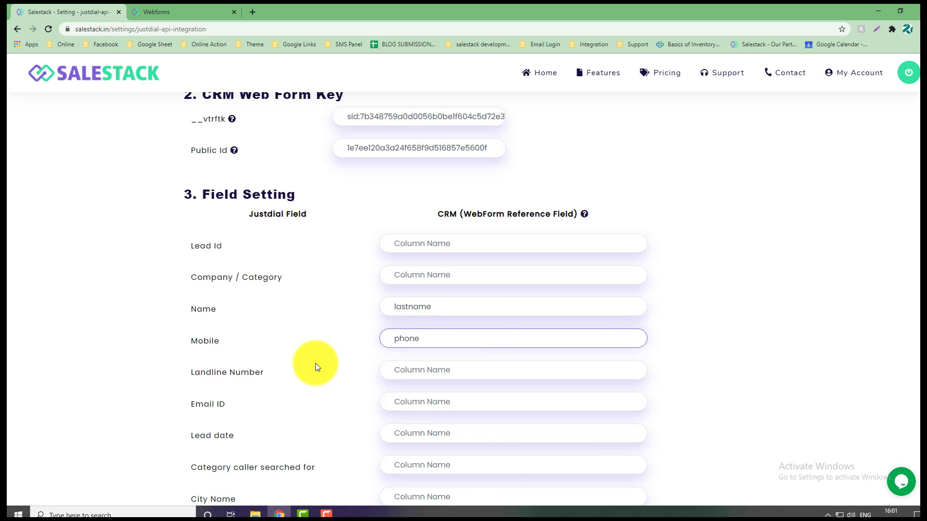
pyautogui.click(309, 369)
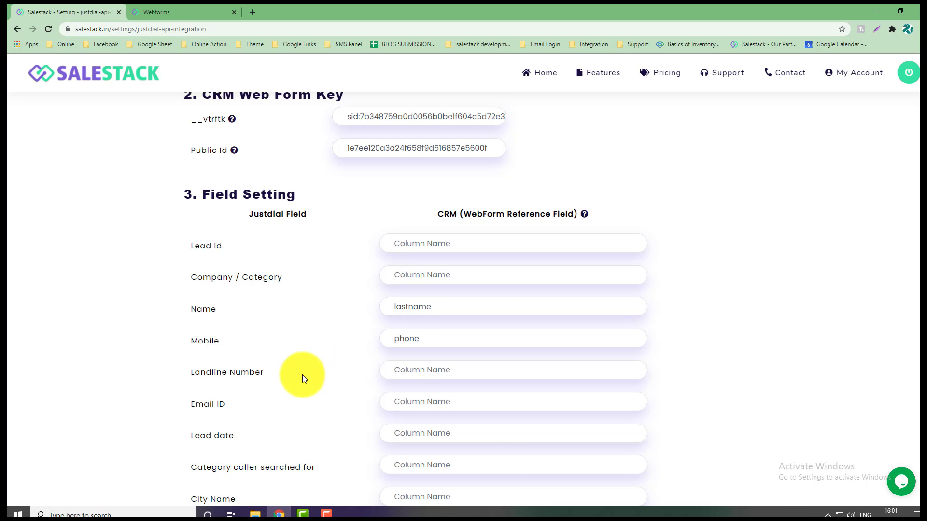
# - Copy the City reference field, city, from the webform details into the City Name row of the Justdial field settings
pyautogui.click(206, 10)
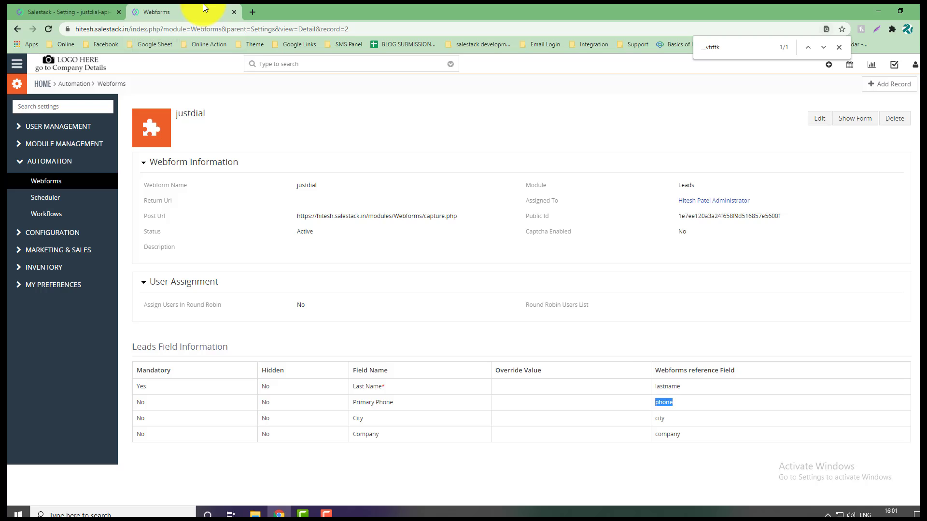
pyautogui.click(659, 417)
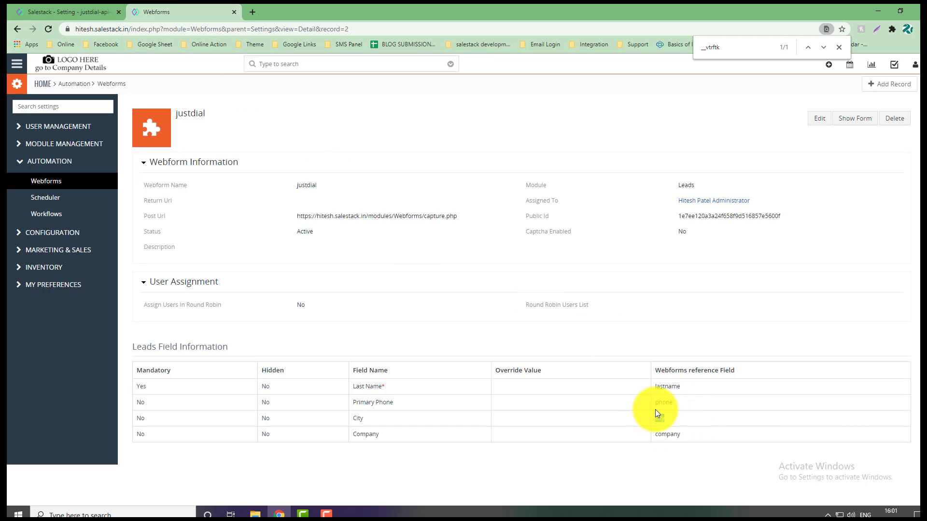
pyautogui.doubleClick(659, 418)
pyautogui.hotkey('ctrl', 'c')
pyautogui.click(39, 11)
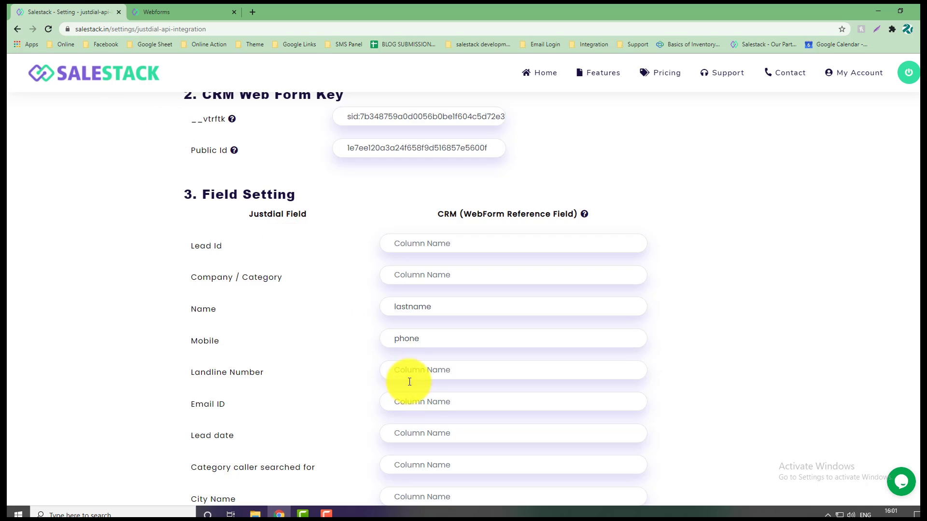
pyautogui.scroll(-3, 415, 386)
pyautogui.click(419, 351)
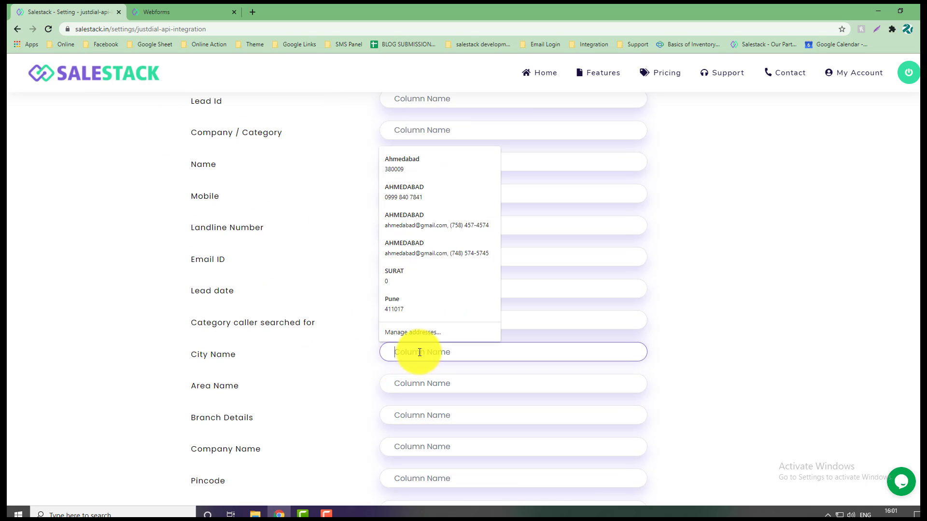
pyautogui.hotkey('ctrl', 'v')
pyautogui.click(269, 367)
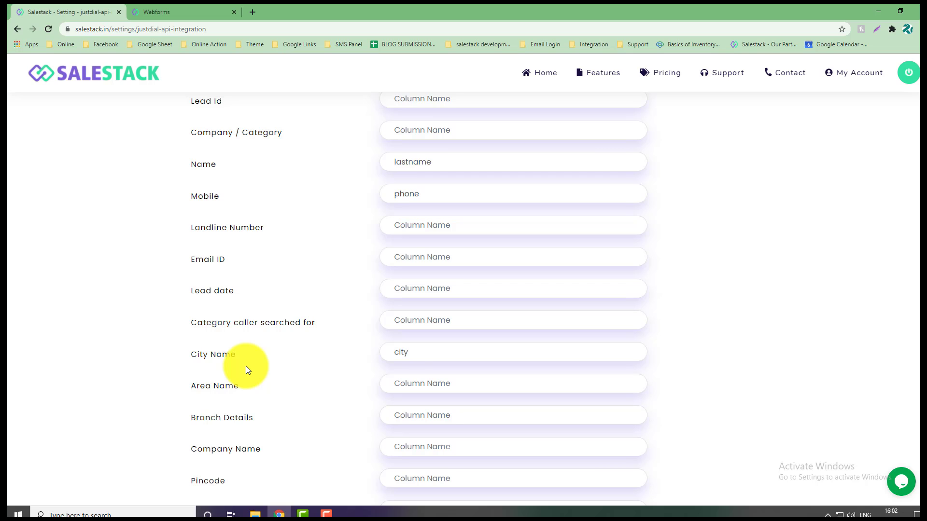
# - Copy the Company reference field, company, from the webform details into the Company Name row of the Justdial field settings
pyautogui.click(170, 3)
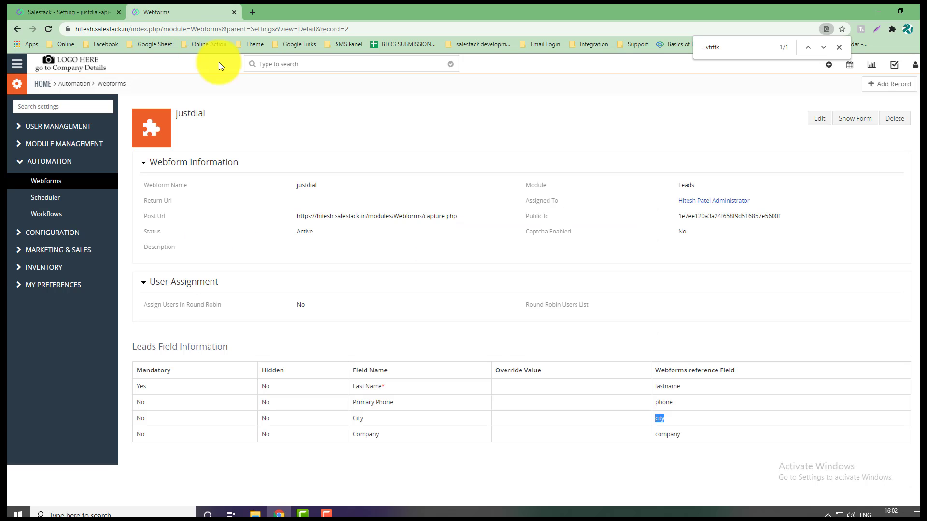
pyautogui.doubleClick(669, 435)
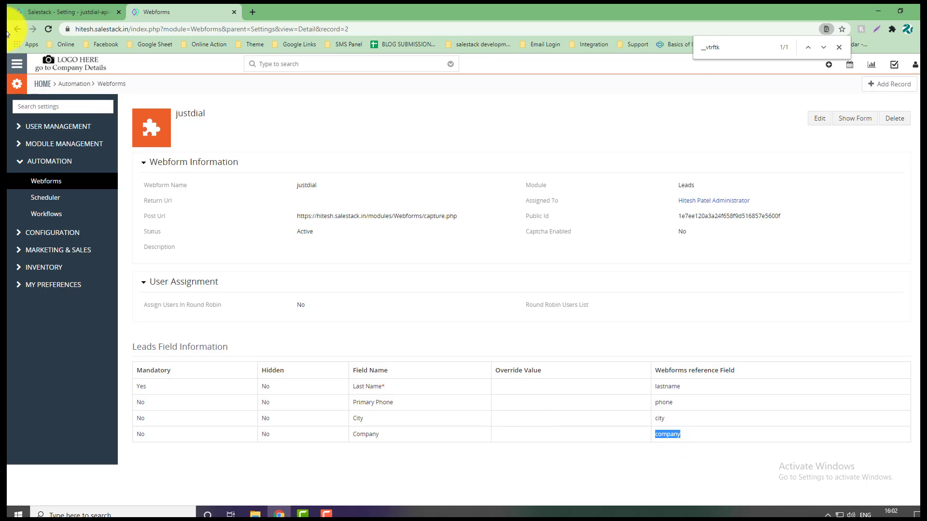
pyautogui.click(35, 11)
pyautogui.click(483, 384)
pyautogui.scroll(-2, 340, 388)
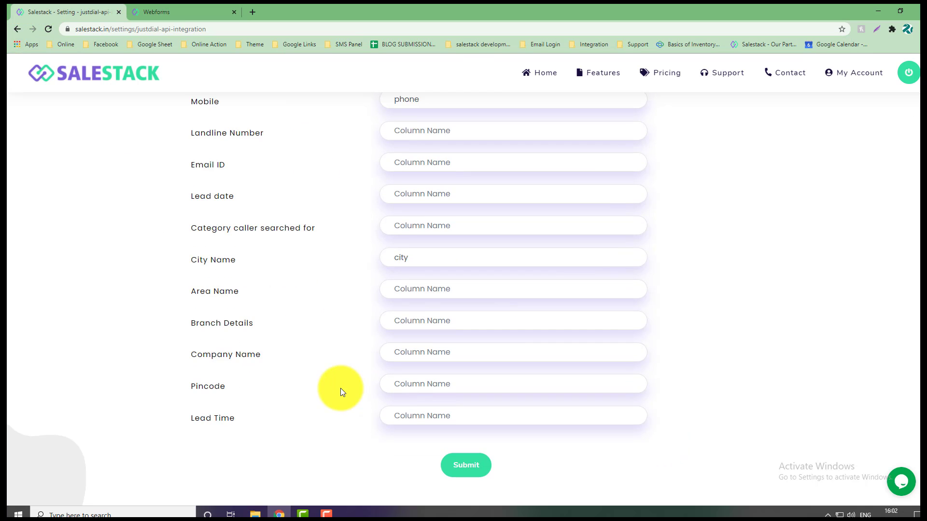
pyautogui.click(449, 350)
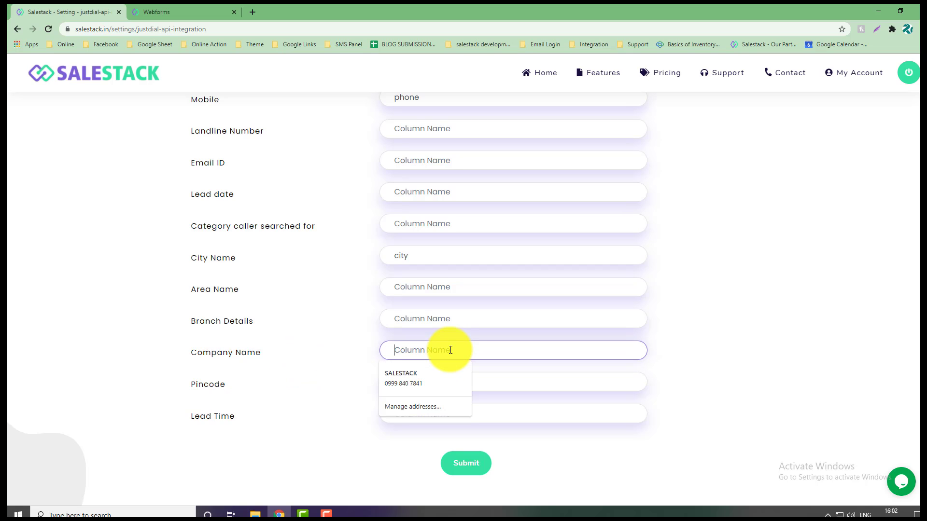
pyautogui.write('company')
pyautogui.click(390, 446)
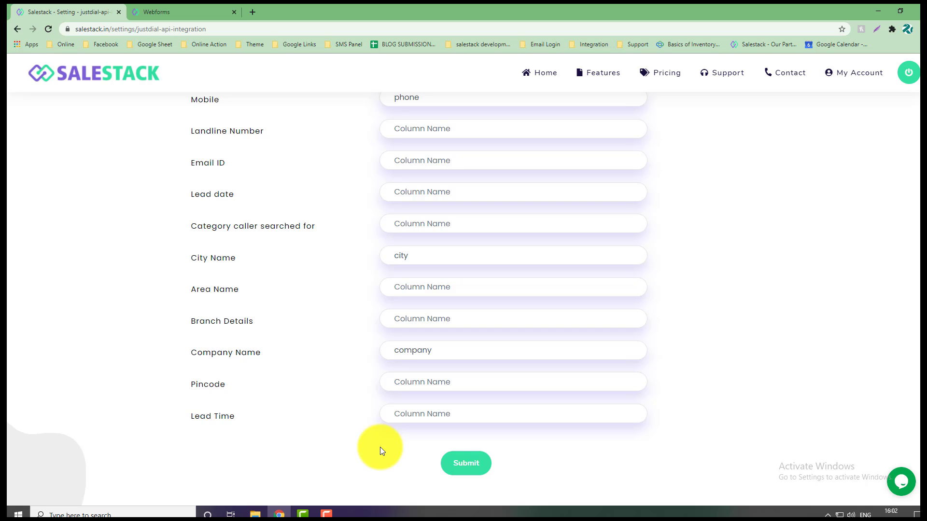
pyautogui.scroll(4, 316, 379)
pyautogui.scroll(6, 315, 378)
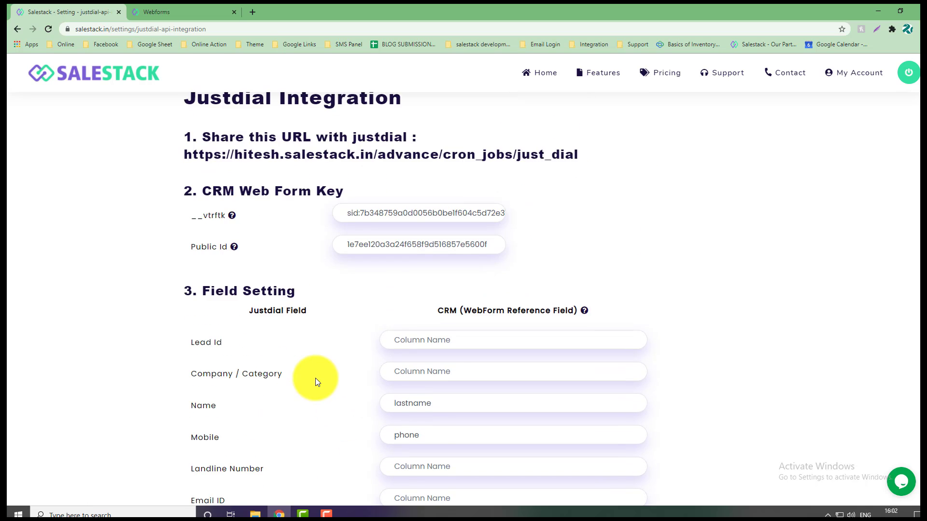